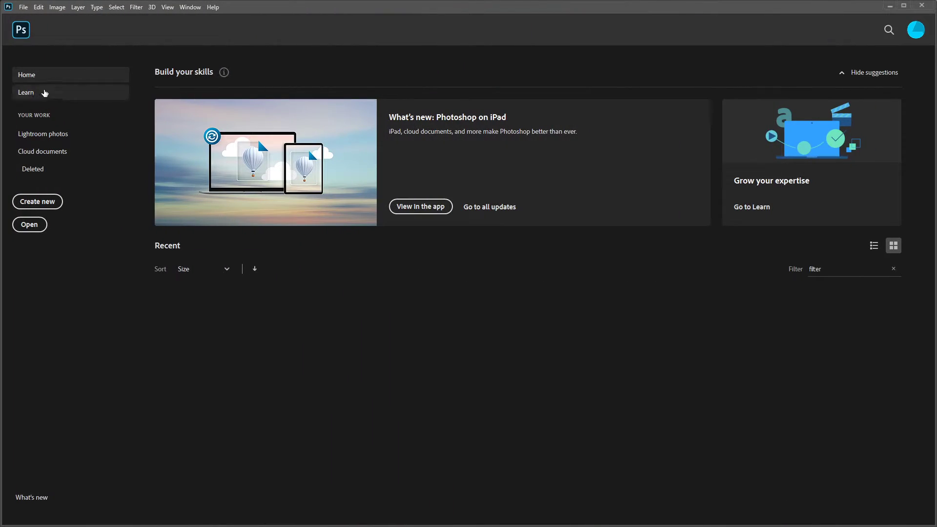
- Open TT_UVMap.png from the sourceimages folder inside the PokeBall folder on the desktop
{"action": "left_click", "coordinate": [24, 8]}
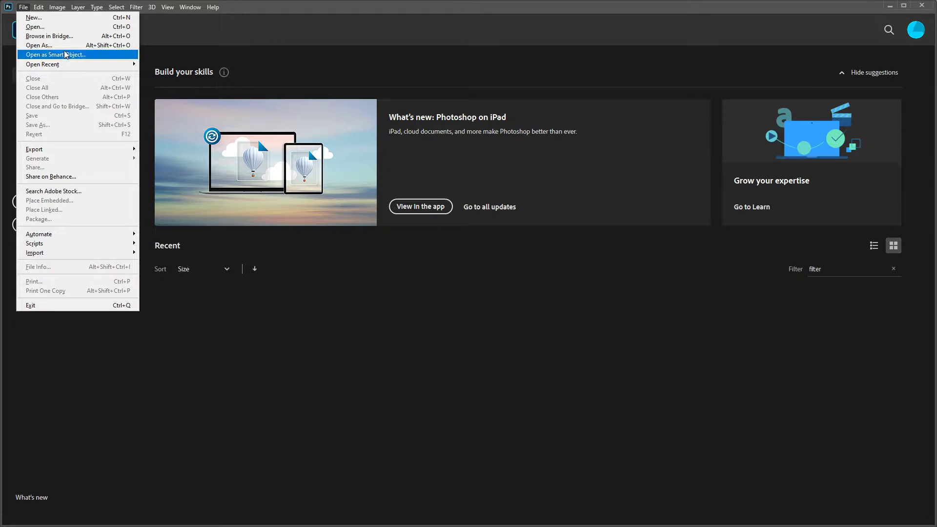
{"action": "left_click", "coordinate": [58, 27]}
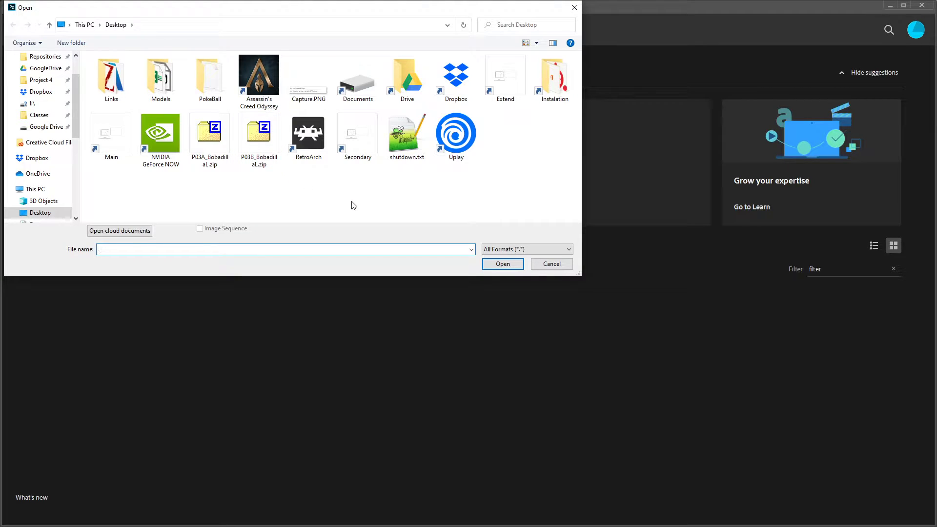
{"action": "left_click", "coordinate": [222, 80]}
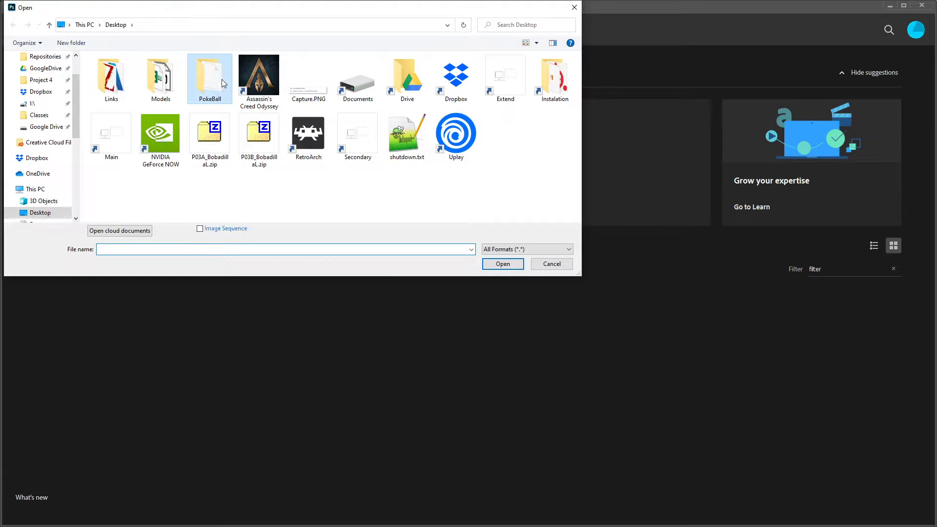
{"action": "double_click", "coordinate": [221, 79]}
{"action": "double_click", "coordinate": [131, 84]}
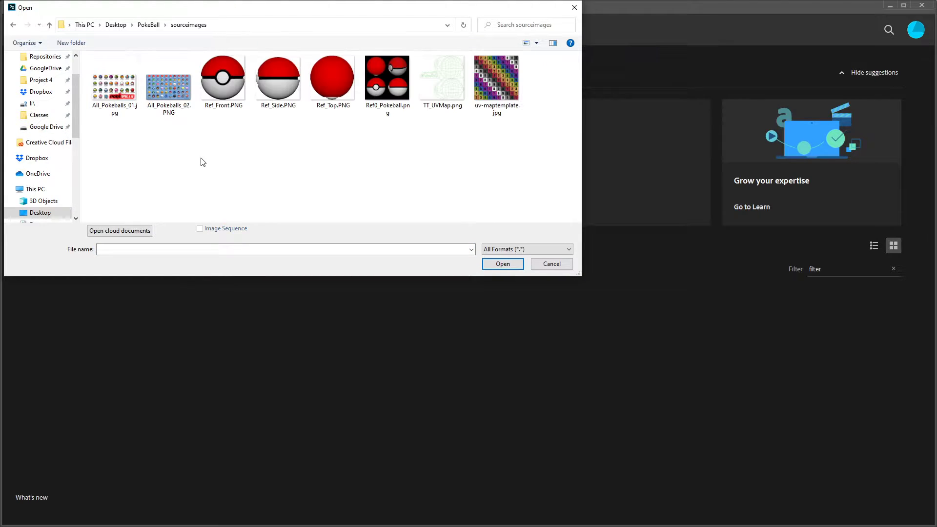
{"action": "left_click", "coordinate": [445, 87]}
{"action": "left_click", "coordinate": [505, 264]}
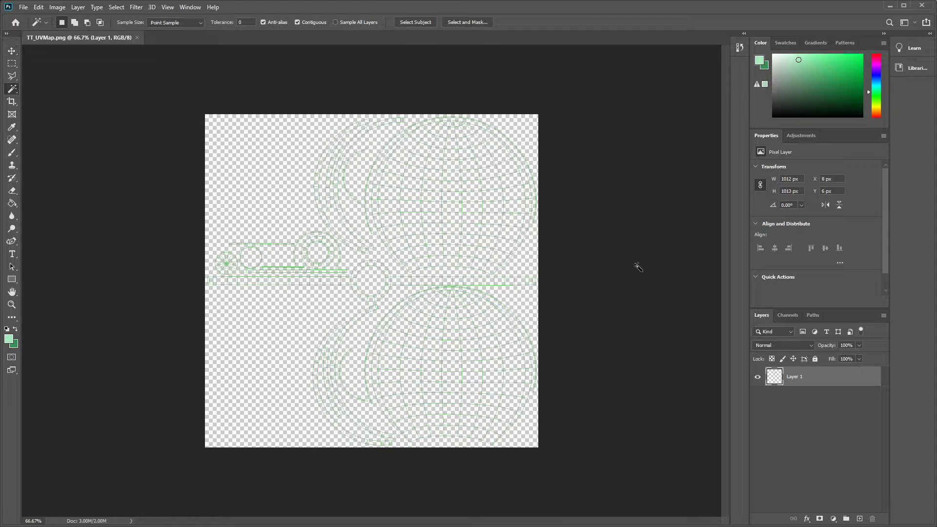
- Add a new layer beneath the UV wireframe layer and name it Back
{"action": "left_click", "coordinate": [758, 376]}
{"action": "left_click", "coordinate": [759, 377]}
{"action": "left_click", "coordinate": [858, 519]}
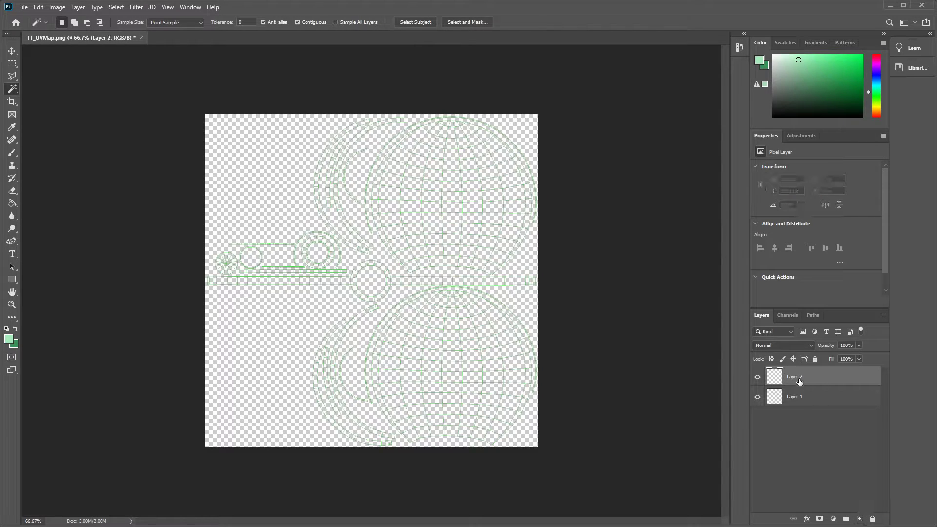
{"action": "left_click_drag", "start_coordinate": [800, 382], "coordinate": [805, 409]}
{"action": "double_click", "coordinate": [804, 397]}
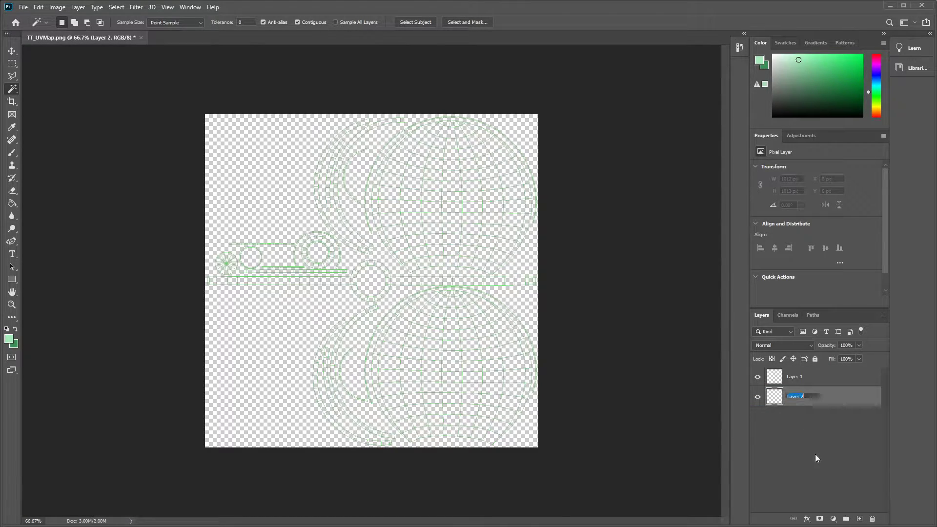
{"action": "type", "text": "Back"}
{"action": "key", "text": "Return"}
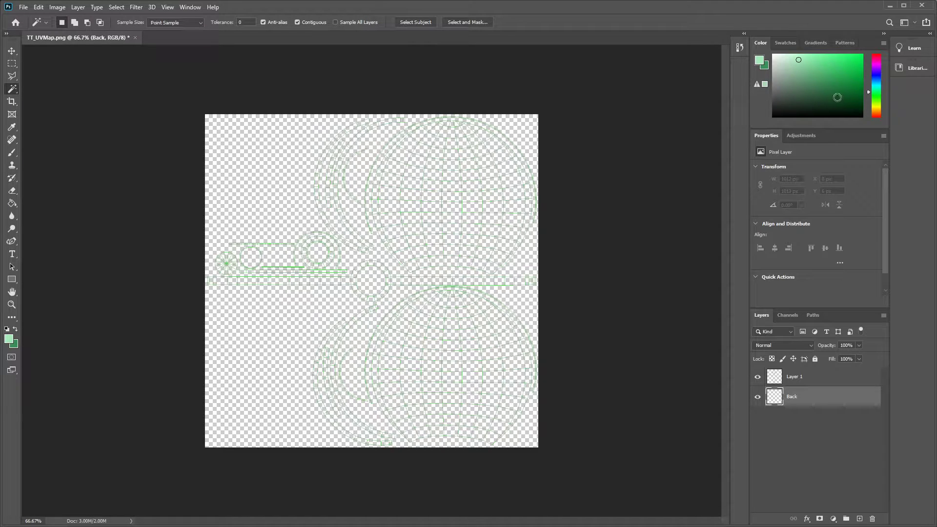
- Fill the Back layer with a dark navy blue using the Paint Bucket
{"action": "left_click_drag", "start_coordinate": [849, 95], "coordinate": [761, 140]}
{"action": "mouse_move", "coordinate": [791, 110]}
{"action": "left_mouse_down"}
{"action": "mouse_move", "coordinate": [806, 94]}
{"action": "mouse_move", "coordinate": [811, 103]}
{"action": "left_mouse_up"}
{"action": "left_click", "coordinate": [12, 204]}
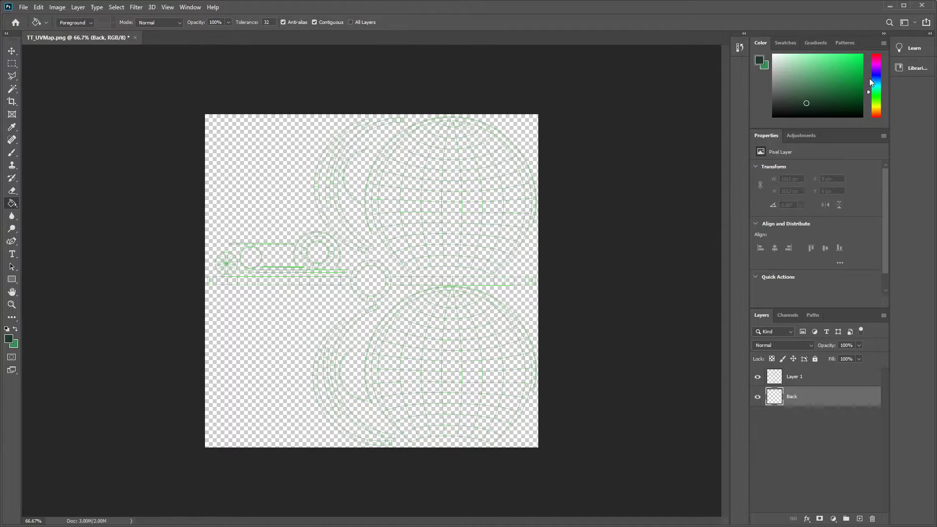
{"action": "left_click_drag", "start_coordinate": [870, 78], "coordinate": [880, 75]}
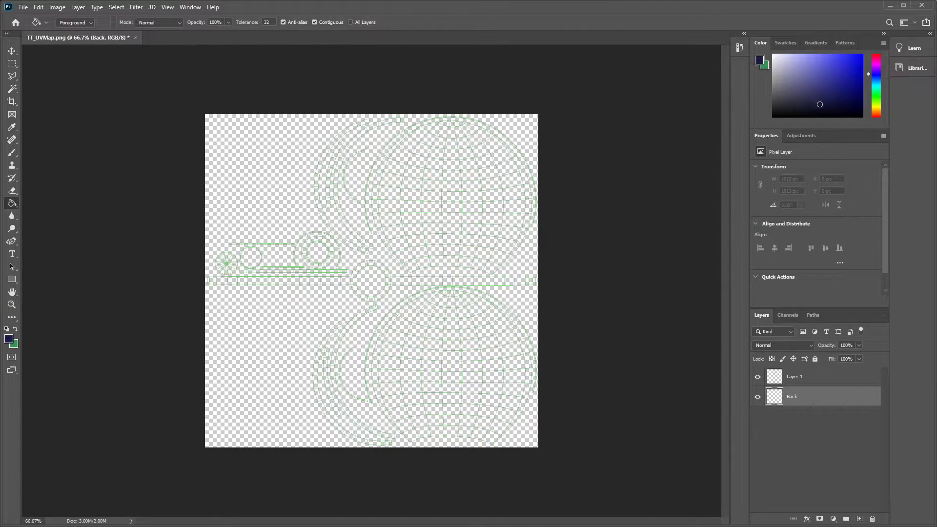
{"action": "left_click", "coordinate": [262, 201]}
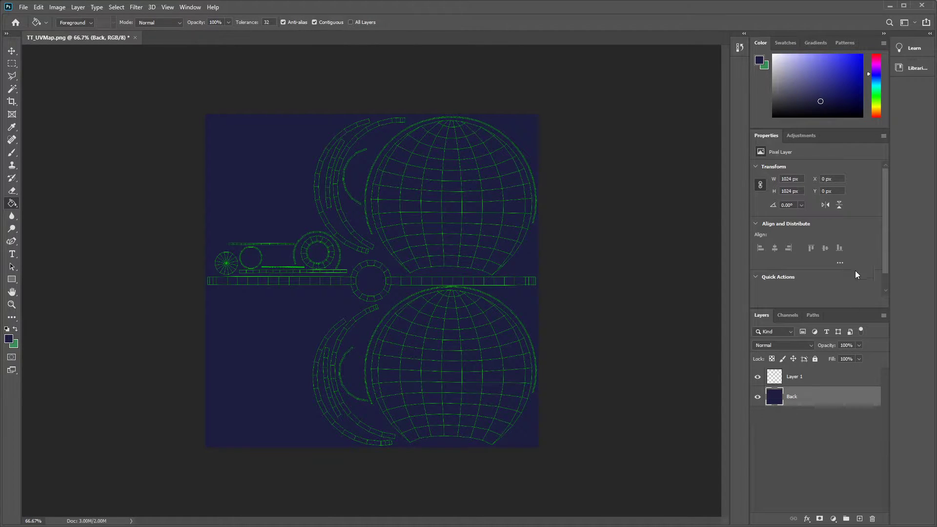
- Rename the wireframe layer as UVMap
{"action": "double_click", "coordinate": [796, 377]}
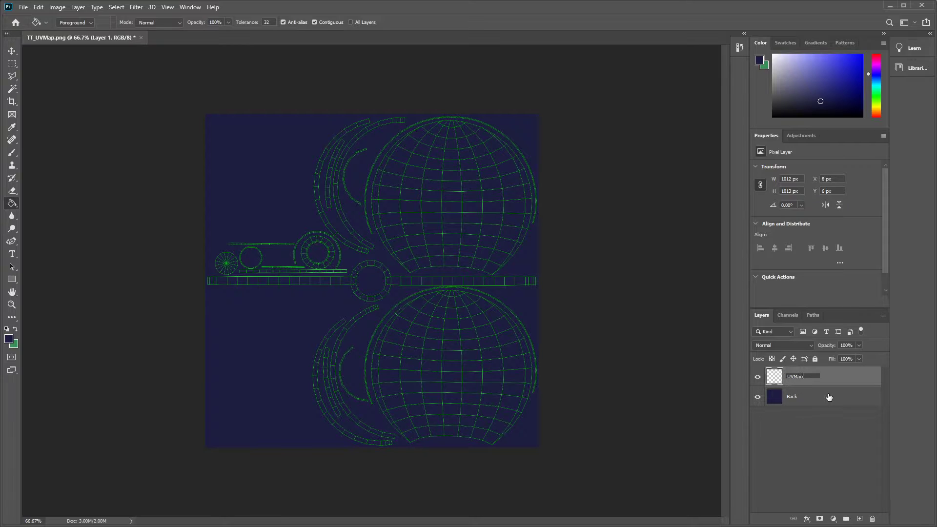
{"action": "key", "text": "Return"}
- Add a layer between UVMap and Back and brush bright red over the upper hemisphere and its neighbouring arc shells
{"action": "left_click", "coordinate": [11, 154]}
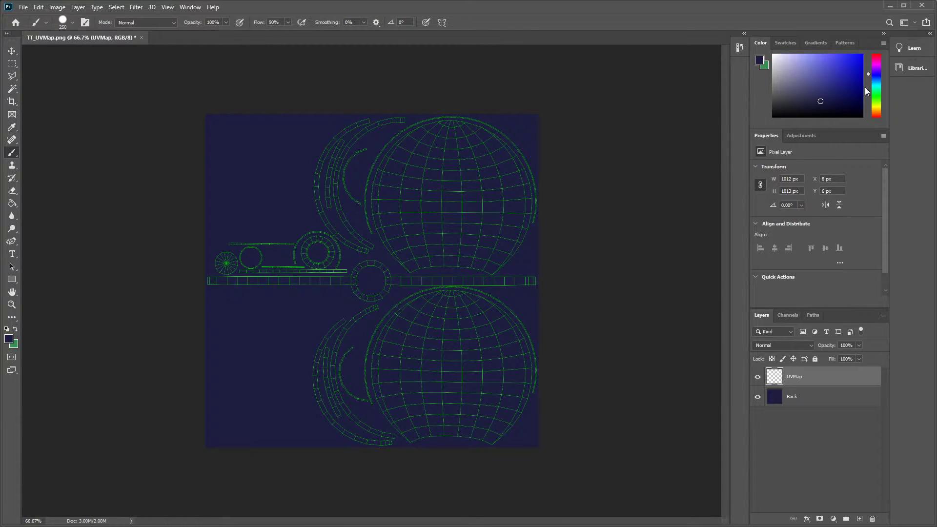
{"action": "left_click", "coordinate": [860, 520]}
{"action": "left_click_drag", "start_coordinate": [793, 377], "coordinate": [801, 407]}
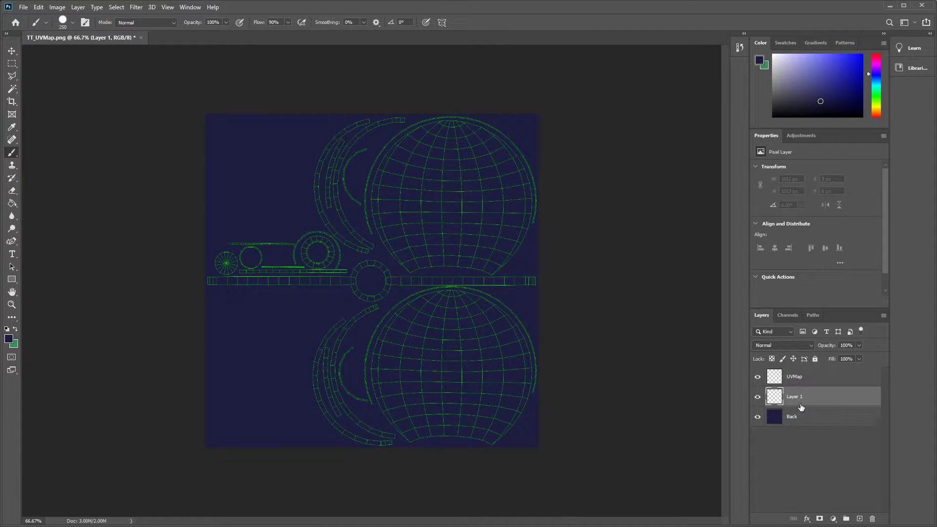
{"action": "left_click_drag", "start_coordinate": [877, 81], "coordinate": [875, 43]}
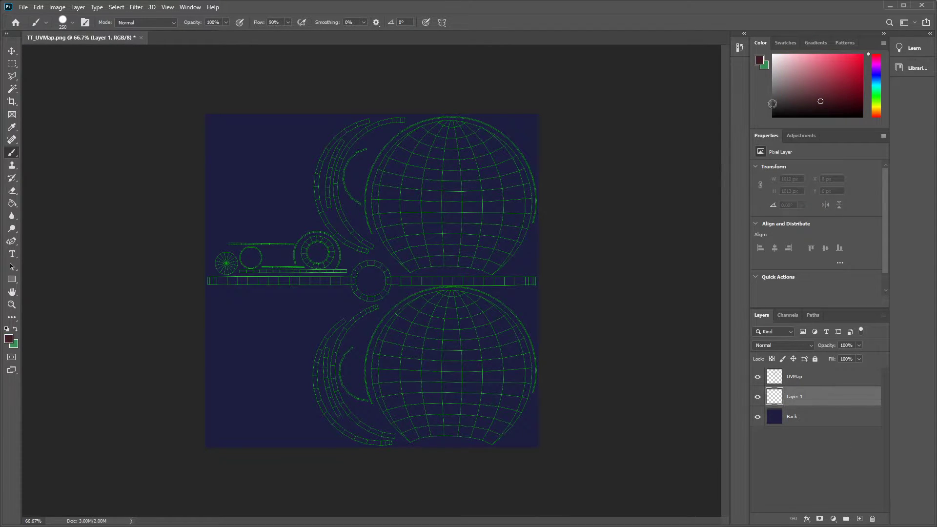
{"action": "mouse_move", "coordinate": [844, 73]}
{"action": "left_mouse_down"}
{"action": "mouse_move", "coordinate": [874, 46]}
{"action": "mouse_move", "coordinate": [884, 135]}
{"action": "left_mouse_up"}
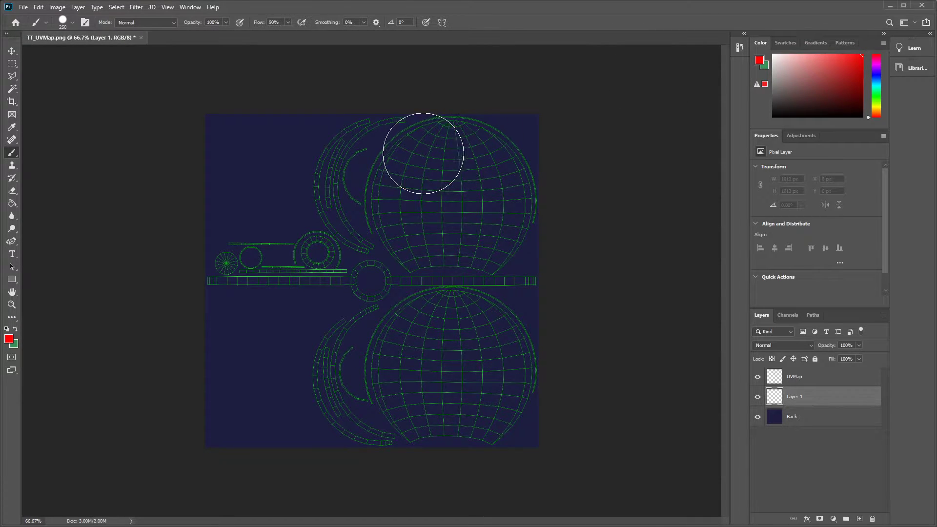
{"action": "mouse_move", "coordinate": [424, 153]}
{"action": "left_mouse_down"}
{"action": "mouse_move", "coordinate": [500, 152]}
{"action": "mouse_move", "coordinate": [510, 186]}
{"action": "mouse_move", "coordinate": [502, 214]}
{"action": "mouse_move", "coordinate": [472, 185]}
{"action": "mouse_move", "coordinate": [373, 194]}
{"action": "mouse_move", "coordinate": [360, 206]}
{"action": "mouse_move", "coordinate": [348, 174]}
{"action": "mouse_move", "coordinate": [376, 144]}
{"action": "mouse_move", "coordinate": [397, 144]}
{"action": "mouse_move", "coordinate": [366, 186]}
{"action": "mouse_move", "coordinate": [366, 217]}
{"action": "mouse_move", "coordinate": [486, 236]}
{"action": "mouse_move", "coordinate": [336, 227]}
{"action": "left_mouse_up"}
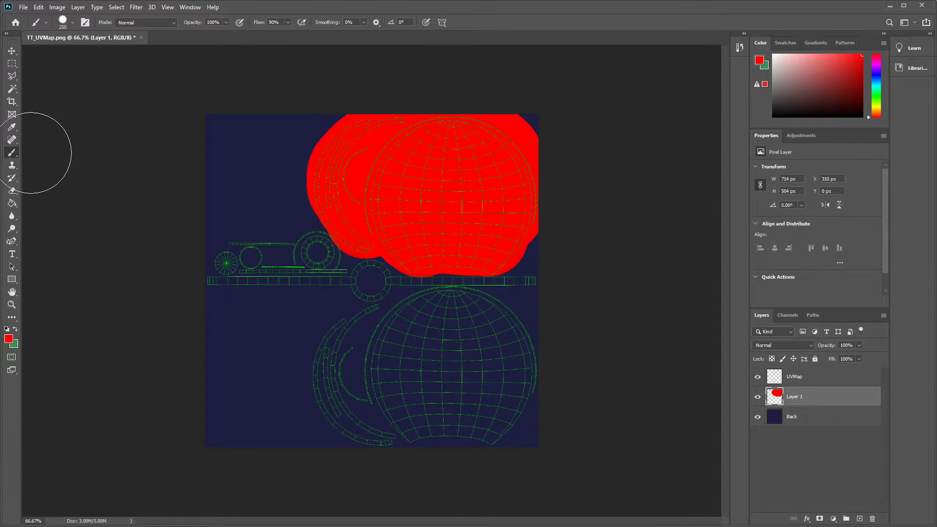
- Erase the red overspill around the small ring pieces and the horizontal strip with a 15 px eraser
{"action": "left_click", "coordinate": [11, 192]}
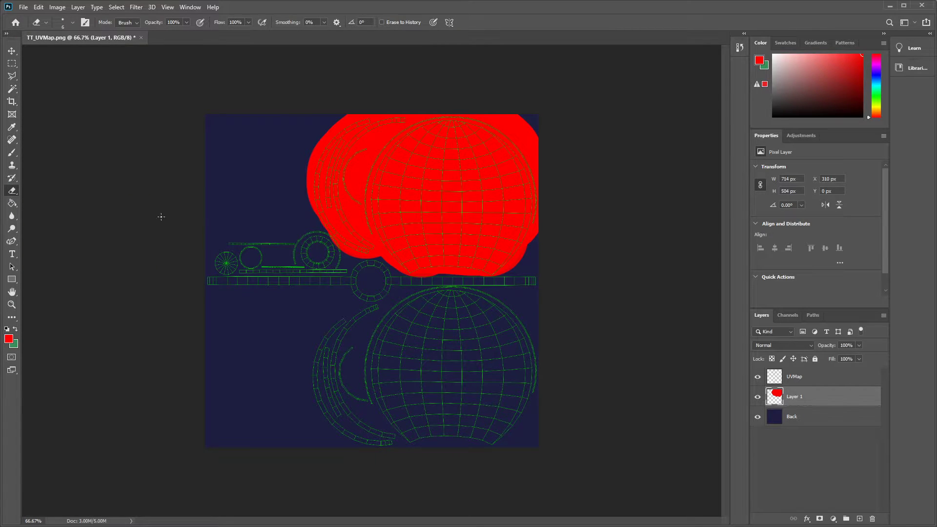
{"action": "scroll", "coordinate": [312, 236], "scroll_direction": "up", "scroll_amount": 5}
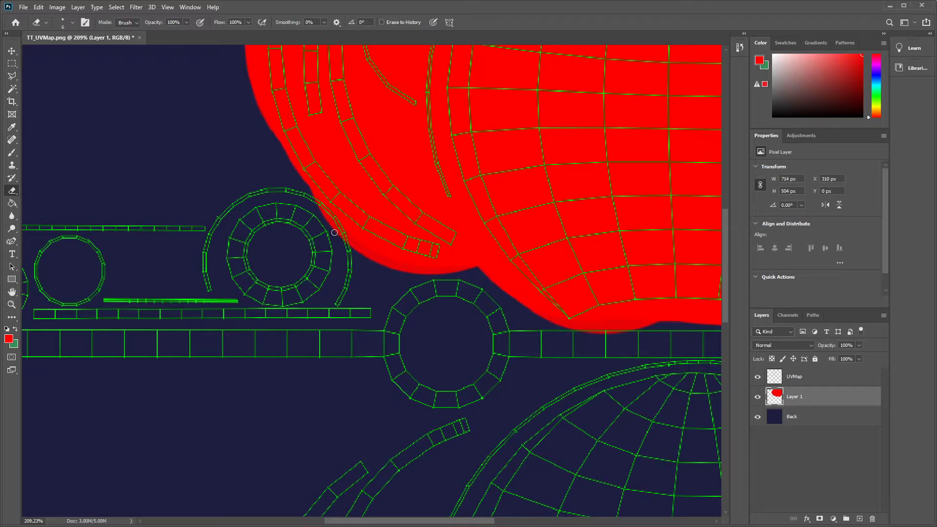
{"action": "key", "text": "bracketright"}
{"action": "mouse_move", "coordinate": [313, 203]}
{"action": "left_mouse_down"}
{"action": "mouse_move", "coordinate": [357, 251]}
{"action": "mouse_move", "coordinate": [306, 194]}
{"action": "mouse_move", "coordinate": [370, 260]}
{"action": "mouse_move", "coordinate": [482, 275]}
{"action": "mouse_move", "coordinate": [527, 313]}
{"action": "left_mouse_up"}
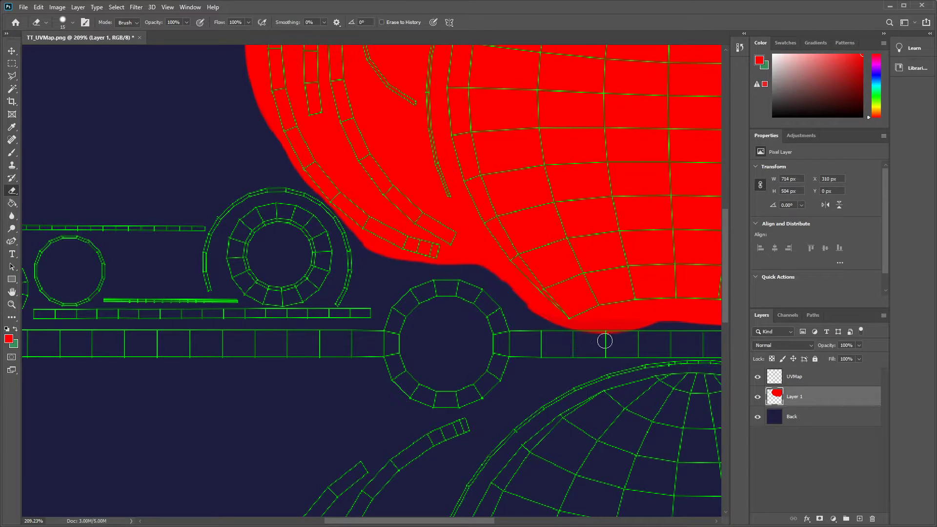
{"action": "left_click_drag", "start_coordinate": [581, 337], "coordinate": [630, 331]}
{"action": "left_click_drag", "start_coordinate": [568, 334], "coordinate": [657, 324]}
{"action": "left_click_drag", "start_coordinate": [485, 524], "coordinate": [552, 524]}
{"action": "mouse_move", "coordinate": [437, 328]}
{"action": "left_mouse_down"}
{"action": "mouse_move", "coordinate": [548, 330]}
{"action": "mouse_move", "coordinate": [590, 320]}
{"action": "mouse_move", "coordinate": [646, 270]}
{"action": "mouse_move", "coordinate": [668, 278]}
{"action": "left_mouse_up"}
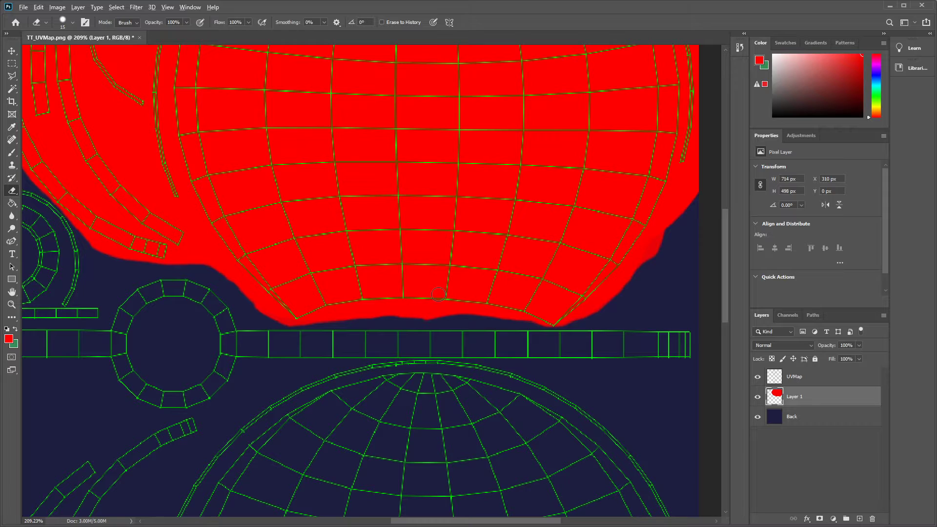
{"action": "scroll", "coordinate": [575, 310], "scroll_direction": "down", "scroll_amount": 5}
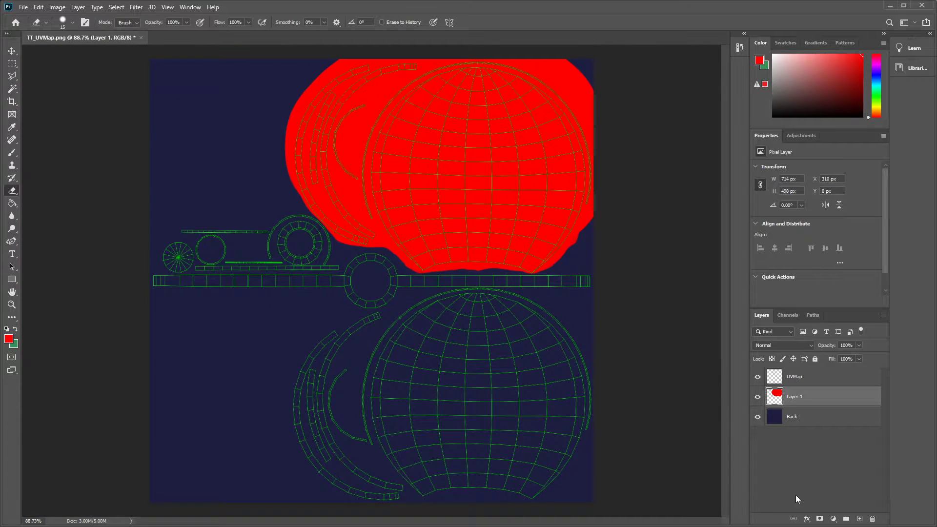
- Add a layer above the red one and brush white over the lower hemisphere and its arc shells
{"action": "left_click", "coordinate": [864, 520]}
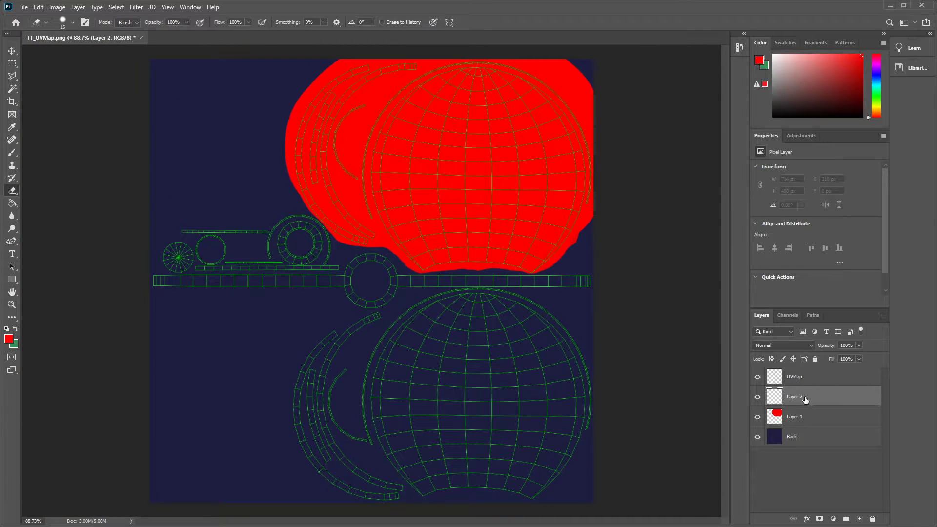
{"action": "left_click", "coordinate": [773, 55]}
{"action": "left_click", "coordinate": [12, 153]}
{"action": "mouse_move", "coordinate": [332, 376]}
{"action": "left_mouse_down"}
{"action": "mouse_move", "coordinate": [346, 362]}
{"action": "mouse_move", "coordinate": [494, 341]}
{"action": "mouse_move", "coordinate": [531, 353]}
{"action": "mouse_move", "coordinate": [568, 397]}
{"action": "mouse_move", "coordinate": [547, 444]}
{"action": "mouse_move", "coordinate": [452, 422]}
{"action": "mouse_move", "coordinate": [457, 460]}
{"action": "mouse_move", "coordinate": [516, 461]}
{"action": "mouse_move", "coordinate": [389, 442]}
{"action": "mouse_move", "coordinate": [311, 448]}
{"action": "mouse_move", "coordinate": [406, 470]}
{"action": "mouse_move", "coordinate": [387, 431]}
{"action": "mouse_move", "coordinate": [345, 413]}
{"action": "mouse_move", "coordinate": [420, 383]}
{"action": "mouse_move", "coordinate": [485, 345]}
{"action": "left_mouse_up"}
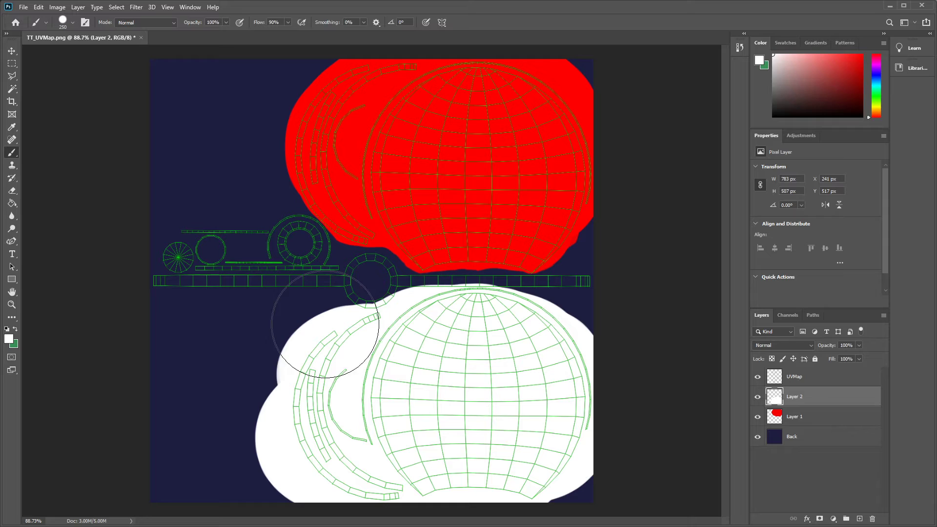
- Erase the white overspill from the horizontal strip and the ring above the lower hemisphere
{"action": "left_click", "coordinate": [12, 191]}
{"action": "scroll", "coordinate": [472, 279], "scroll_direction": "up", "scroll_amount": 5}
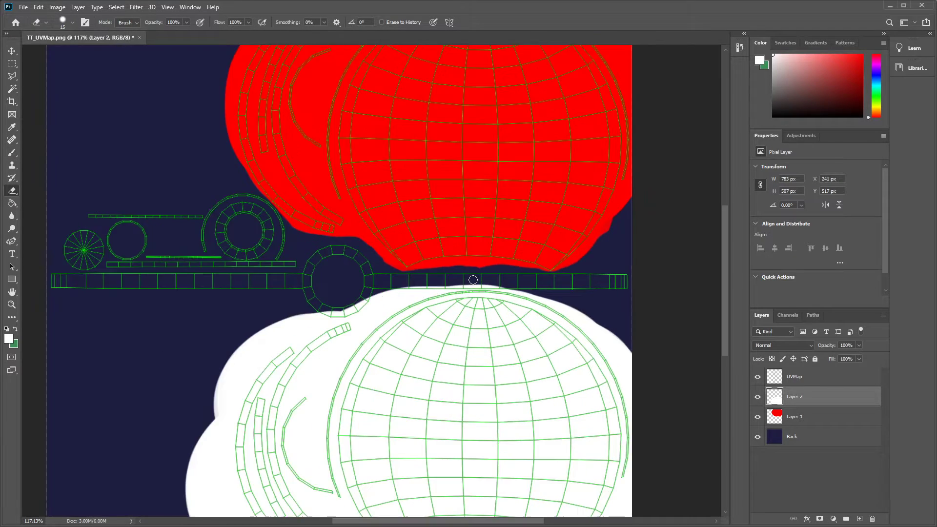
{"action": "scroll", "coordinate": [473, 280], "scroll_direction": "up", "scroll_amount": 2}
{"action": "mouse_move", "coordinate": [383, 271]}
{"action": "left_mouse_down"}
{"action": "mouse_move", "coordinate": [393, 294]}
{"action": "mouse_move", "coordinate": [265, 298]}
{"action": "mouse_move", "coordinate": [455, 292]}
{"action": "mouse_move", "coordinate": [572, 304]}
{"action": "left_mouse_up"}
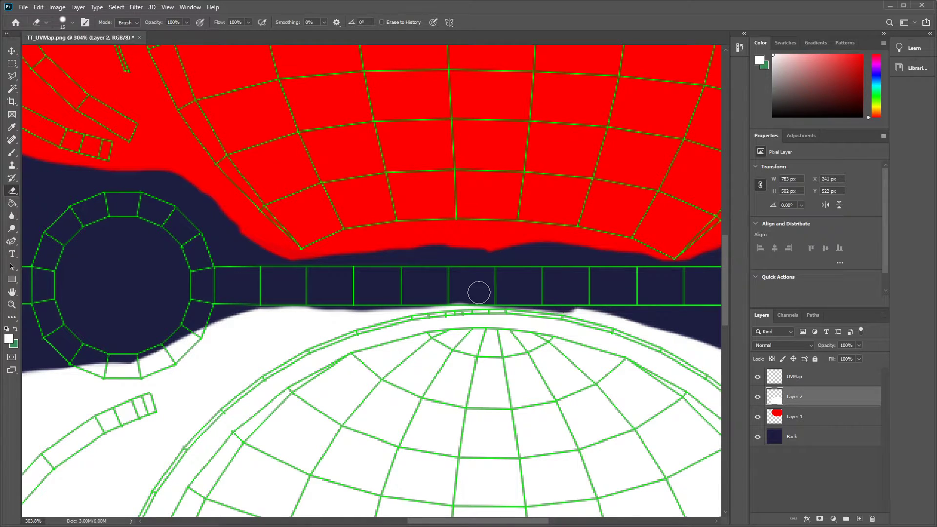
{"action": "left_click_drag", "start_coordinate": [427, 297], "coordinate": [252, 308]}
{"action": "mouse_move", "coordinate": [82, 364]}
{"action": "left_mouse_down"}
{"action": "mouse_move", "coordinate": [177, 347]}
{"action": "mouse_move", "coordinate": [123, 374]}
{"action": "mouse_move", "coordinate": [196, 337]}
{"action": "mouse_move", "coordinate": [122, 372]}
{"action": "mouse_move", "coordinate": [60, 354]}
{"action": "mouse_move", "coordinate": [156, 365]}
{"action": "left_mouse_up"}
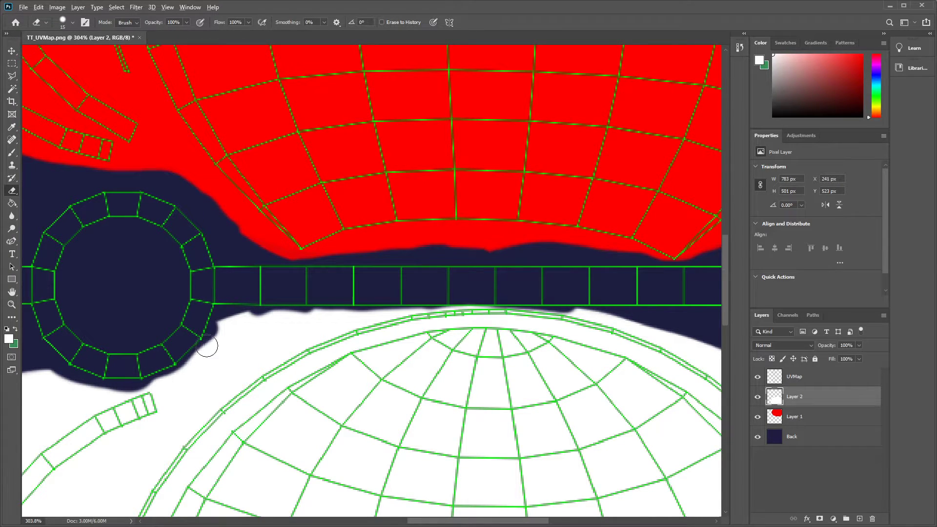
{"action": "scroll", "coordinate": [183, 320], "scroll_direction": "down", "scroll_amount": 5}
{"action": "scroll", "coordinate": [142, 282], "scroll_direction": "down", "scroll_amount": 5}
- Brush white over the small button discs, arcs and thin strips above the long horizontal strip, reducing the brush to 40 px
{"action": "scroll", "coordinate": [209, 196], "scroll_direction": "up", "scroll_amount": 6}
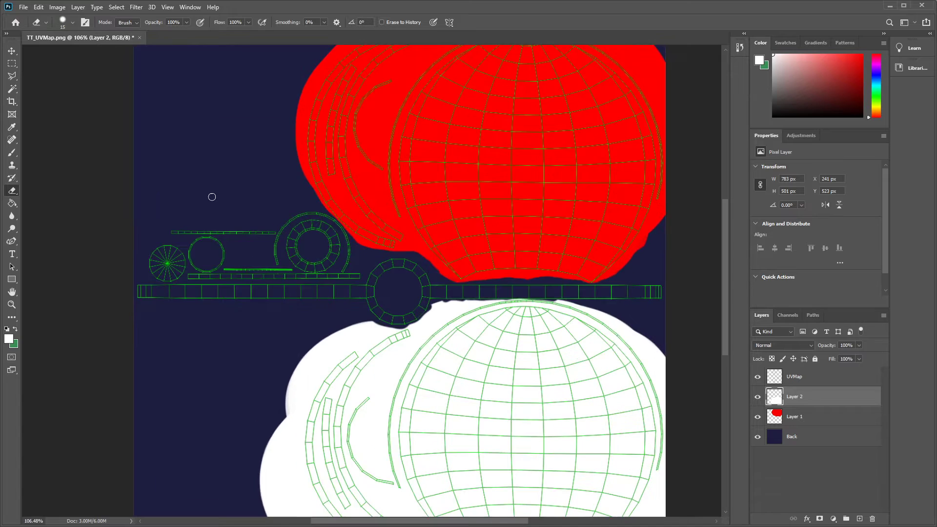
{"action": "left_click", "coordinate": [12, 153]}
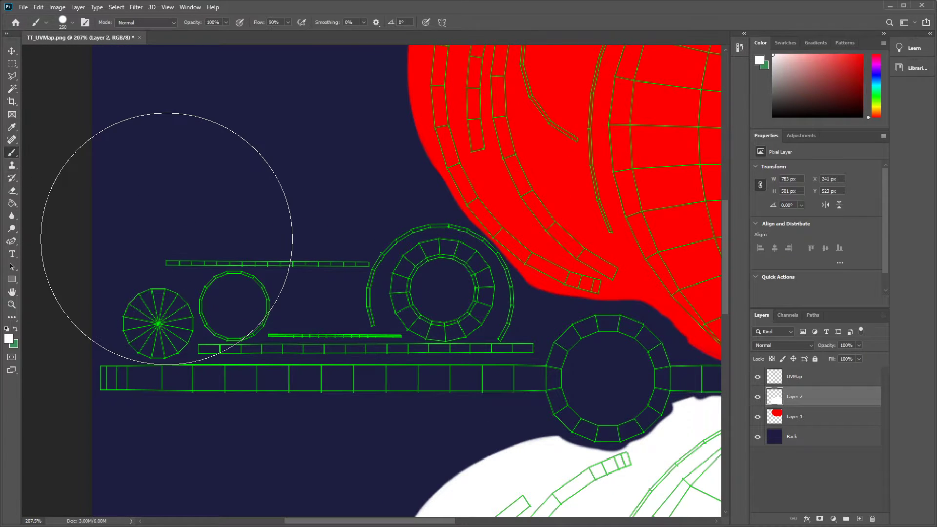
{"action": "key", "text": "bracketleft"}
{"action": "key", "text": "bracketleft"}
{"action": "key", "text": "bracketleft"}
{"action": "key", "text": "bracketleft"}
{"action": "key", "text": "bracketleft"}
{"action": "key", "text": "bracketleft"}
{"action": "key", "text": "bracketleft"}
{"action": "key", "text": "bracketleft"}
{"action": "key", "text": "bracketleft"}
{"action": "key", "text": "bracketleft"}
{"action": "key", "text": "bracketleft"}
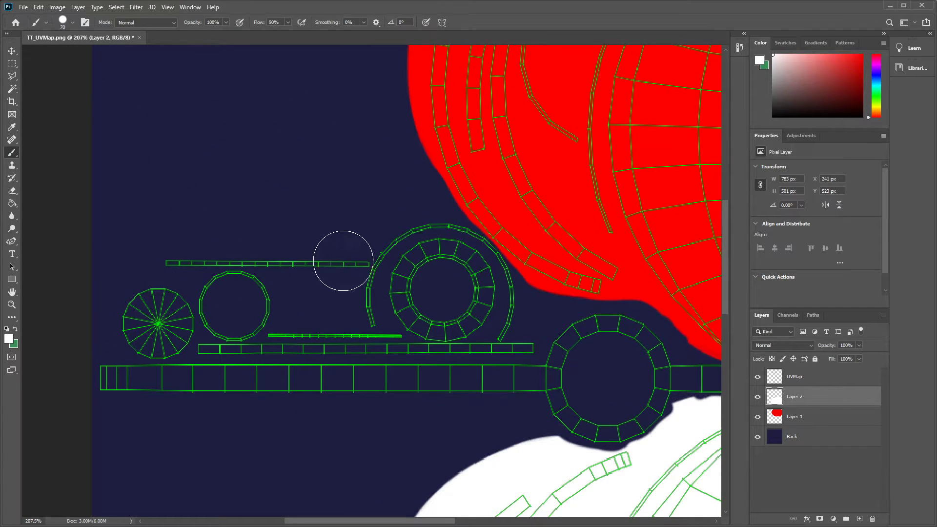
{"action": "mouse_move", "coordinate": [403, 250]}
{"action": "left_mouse_down"}
{"action": "mouse_move", "coordinate": [420, 235]}
{"action": "mouse_move", "coordinate": [473, 246]}
{"action": "mouse_move", "coordinate": [492, 272]}
{"action": "mouse_move", "coordinate": [501, 332]}
{"action": "left_mouse_up"}
{"action": "left_click_drag", "start_coordinate": [169, 269], "coordinate": [367, 271]}
{"action": "mouse_move", "coordinate": [408, 237]}
{"action": "left_mouse_down"}
{"action": "mouse_move", "coordinate": [395, 244]}
{"action": "mouse_move", "coordinate": [376, 313]}
{"action": "left_mouse_up"}
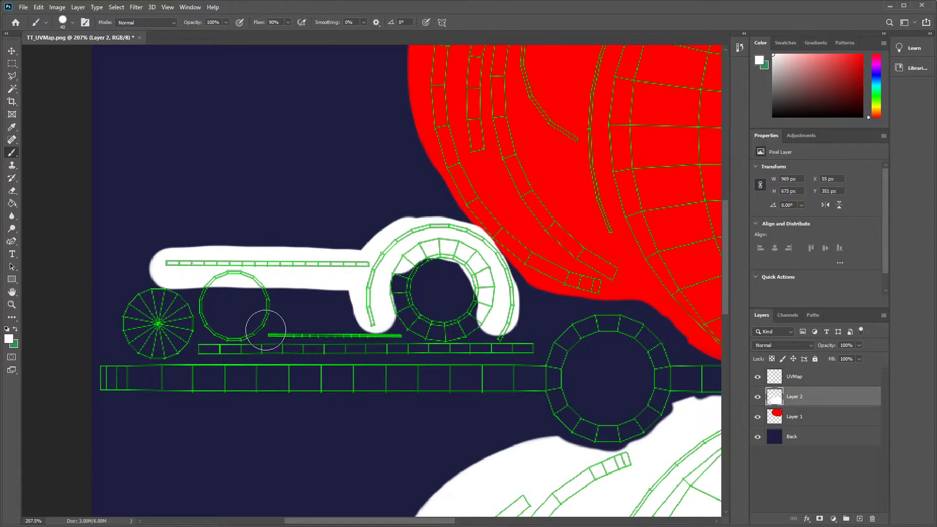
{"action": "mouse_move", "coordinate": [270, 323]}
{"action": "left_mouse_down"}
{"action": "mouse_move", "coordinate": [226, 277]}
{"action": "mouse_move", "coordinate": [206, 312]}
{"action": "mouse_move", "coordinate": [253, 327]}
{"action": "mouse_move", "coordinate": [268, 308]}
{"action": "mouse_move", "coordinate": [185, 314]}
{"action": "mouse_move", "coordinate": [159, 292]}
{"action": "mouse_move", "coordinate": [136, 307]}
{"action": "mouse_move", "coordinate": [161, 341]}
{"action": "mouse_move", "coordinate": [192, 323]}
{"action": "mouse_move", "coordinate": [155, 317]}
{"action": "mouse_move", "coordinate": [210, 344]}
{"action": "mouse_move", "coordinate": [195, 341]}
{"action": "mouse_move", "coordinate": [530, 347]}
{"action": "left_mouse_up"}
{"action": "mouse_move", "coordinate": [449, 322]}
{"action": "left_mouse_down"}
{"action": "mouse_move", "coordinate": [409, 322]}
{"action": "mouse_move", "coordinate": [403, 277]}
{"action": "mouse_move", "coordinate": [460, 267]}
{"action": "mouse_move", "coordinate": [463, 320]}
{"action": "mouse_move", "coordinate": [409, 297]}
{"action": "mouse_move", "coordinate": [444, 293]}
{"action": "left_mouse_up"}
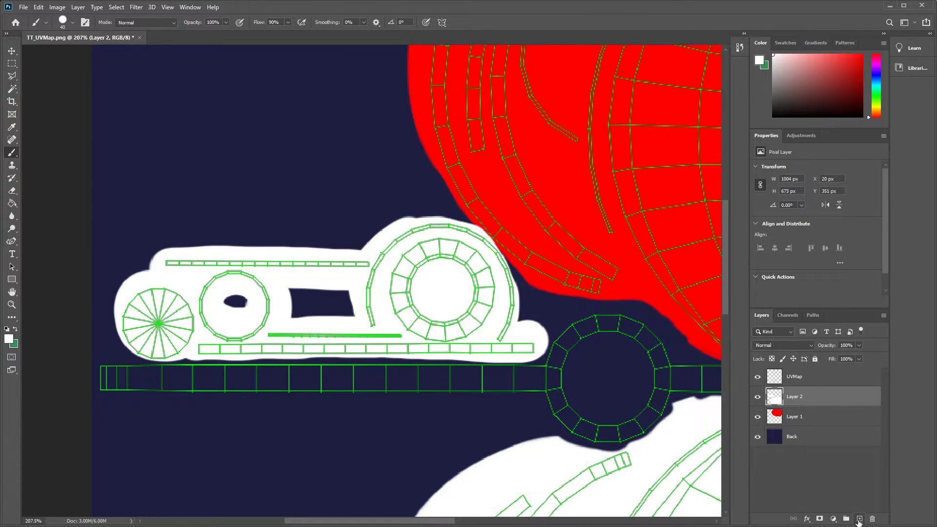
- Add a layer above the white one and brush black along the full horizontal strip and its central ring
{"action": "left_click", "coordinate": [859, 519]}
{"action": "left_click", "coordinate": [774, 116]}
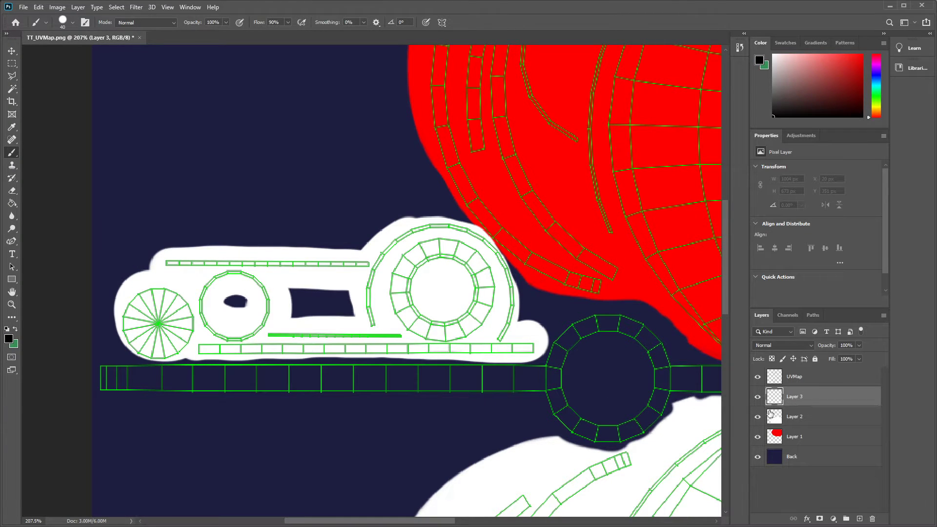
{"action": "mouse_move", "coordinate": [108, 382]}
{"action": "left_mouse_down"}
{"action": "mouse_move", "coordinate": [558, 380]}
{"action": "mouse_move", "coordinate": [575, 340]}
{"action": "mouse_move", "coordinate": [600, 328]}
{"action": "mouse_move", "coordinate": [638, 332]}
{"action": "mouse_move", "coordinate": [652, 353]}
{"action": "mouse_move", "coordinate": [653, 398]}
{"action": "mouse_move", "coordinate": [640, 418]}
{"action": "mouse_move", "coordinate": [581, 419]}
{"action": "mouse_move", "coordinate": [561, 381]}
{"action": "left_mouse_up"}
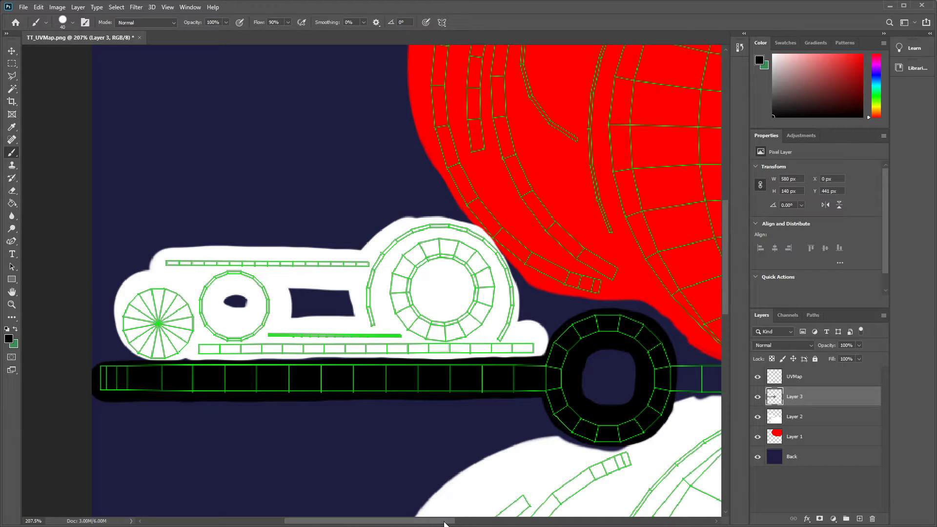
{"action": "scroll", "coordinate": [493, 459], "scroll_direction": "right", "scroll_amount": 10}
{"action": "mouse_move", "coordinate": [332, 379]}
{"action": "left_mouse_down"}
{"action": "mouse_move", "coordinate": [512, 372]}
{"action": "mouse_move", "coordinate": [696, 380]}
{"action": "left_mouse_up"}
{"action": "left_click_drag", "start_coordinate": [519, 523], "coordinate": [559, 523]}
{"action": "mouse_move", "coordinate": [554, 379]}
{"action": "left_mouse_down"}
{"action": "mouse_move", "coordinate": [620, 384]}
{"action": "mouse_move", "coordinate": [531, 379]}
{"action": "left_mouse_up"}
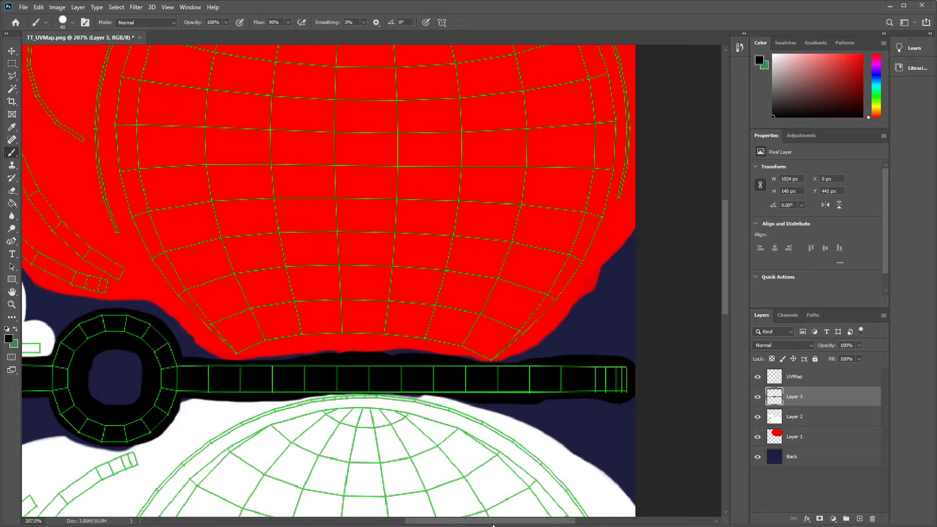
- Hide the UVMap wireframe layer so only the painted color areas of the texture show
{"action": "left_click_drag", "start_coordinate": [493, 523], "coordinate": [400, 523]}
{"action": "scroll", "coordinate": [376, 303], "scroll_direction": "down", "scroll_amount": 2}
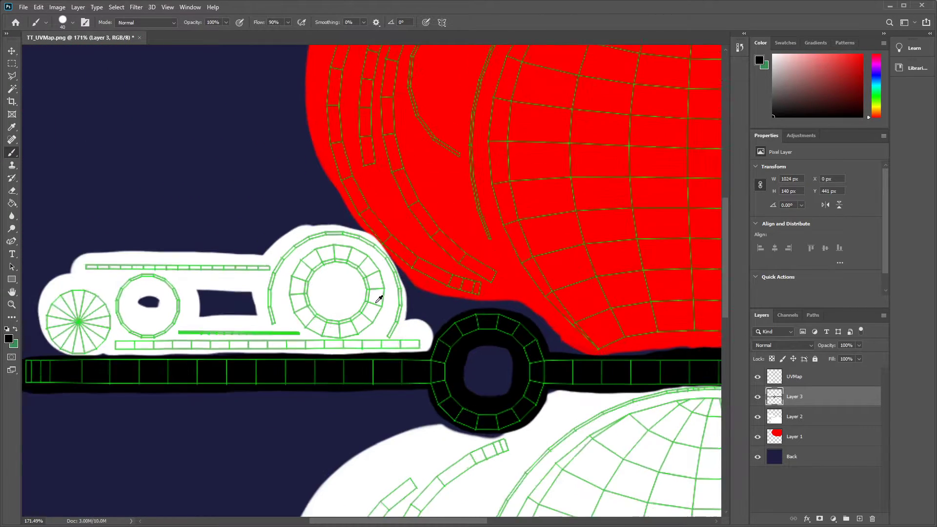
{"action": "scroll", "coordinate": [379, 299], "scroll_direction": "down", "scroll_amount": 4}
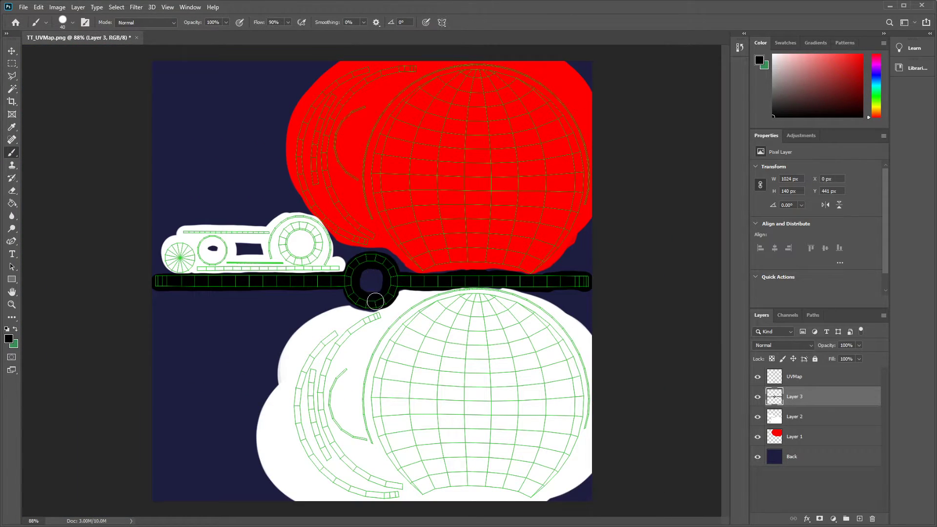
{"action": "left_click_drag", "start_coordinate": [375, 301], "coordinate": [381, 305]}
{"action": "left_click", "coordinate": [757, 377]}
{"action": "left_click", "coordinate": [757, 378]}
{"action": "left_click", "coordinate": [758, 378]}
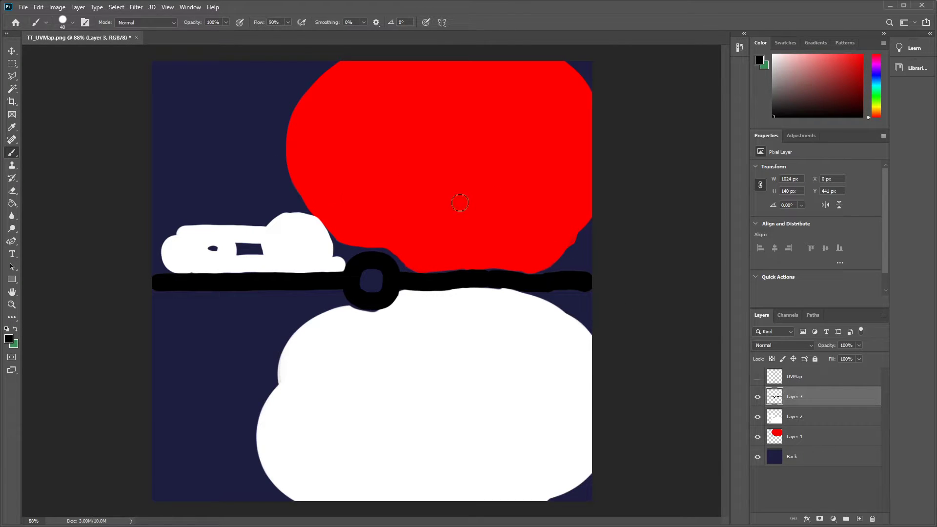
- Save a PNG copy of the texture as T_PokeBall_BC.png in the PokeBall project's sourceimages folder
{"action": "left_click", "coordinate": [24, 7]}
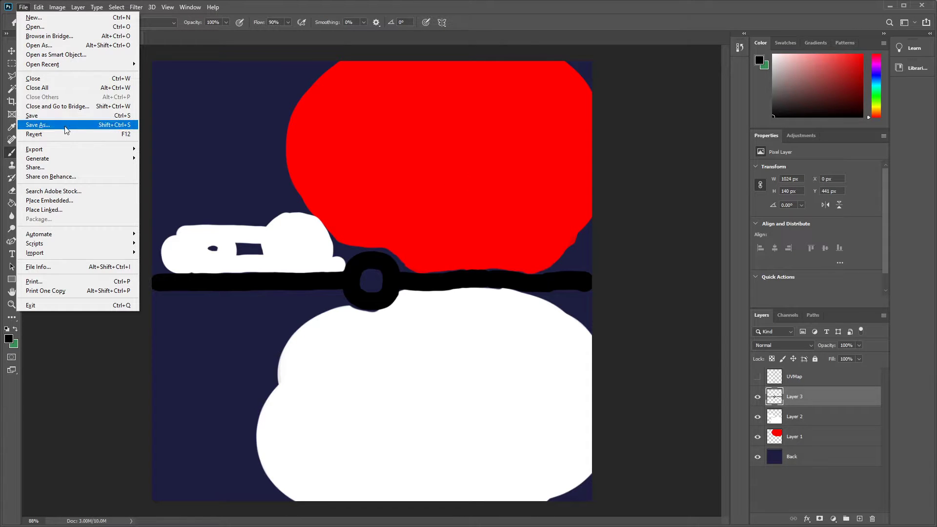
{"action": "left_click", "coordinate": [38, 125]}
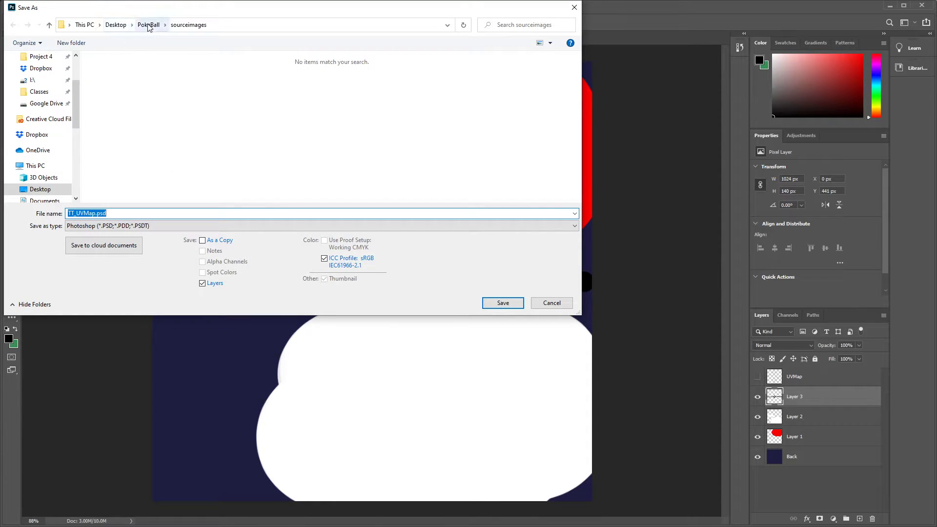
{"action": "left_click", "coordinate": [149, 227]}
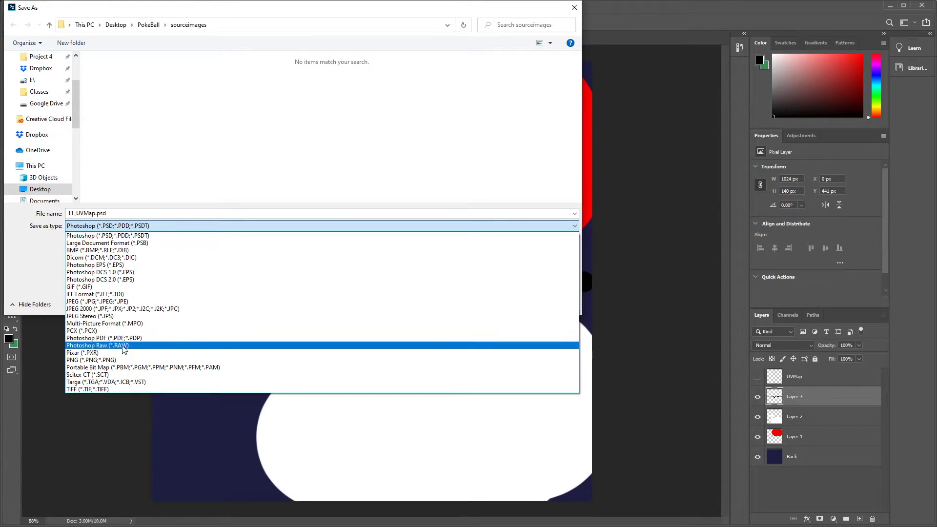
{"action": "left_click", "coordinate": [110, 362]}
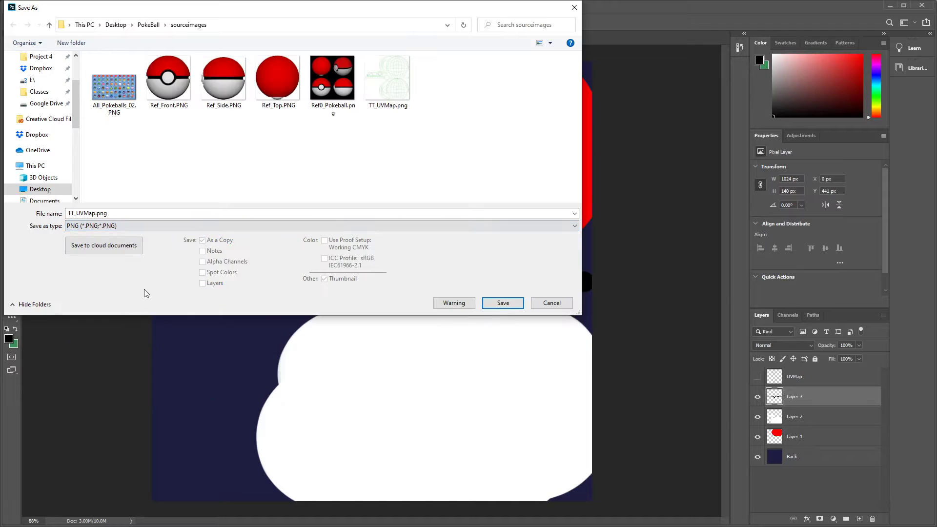
{"action": "double_click", "coordinate": [130, 213]}
{"action": "key", "text": "Home"}
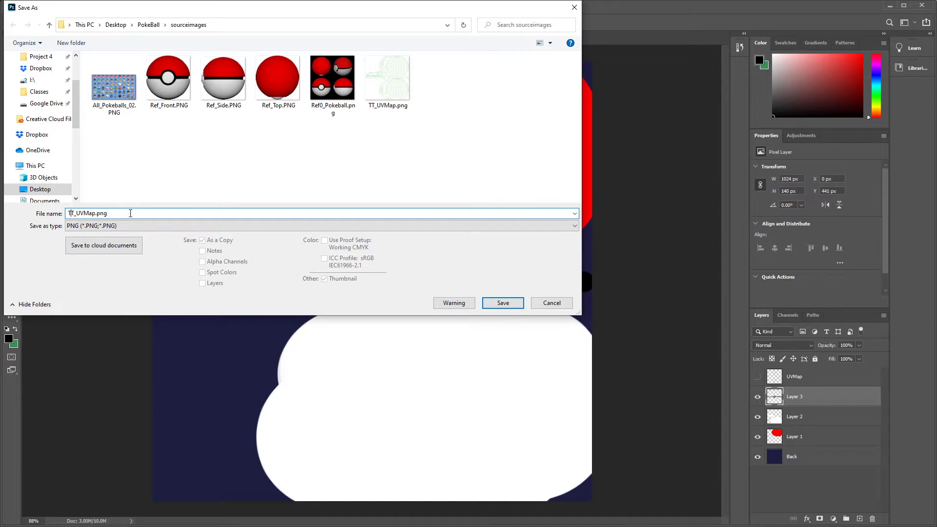
{"action": "key", "text": "Delete"}
{"action": "type", "text": "PokeBall_BC"}
{"action": "left_click", "coordinate": [503, 303]}
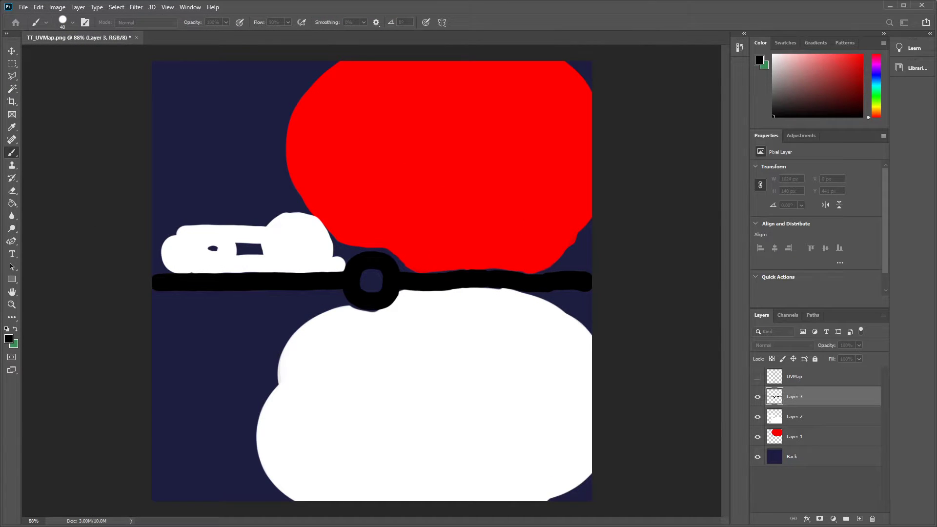
{"action": "left_click", "coordinate": [393, 185]}
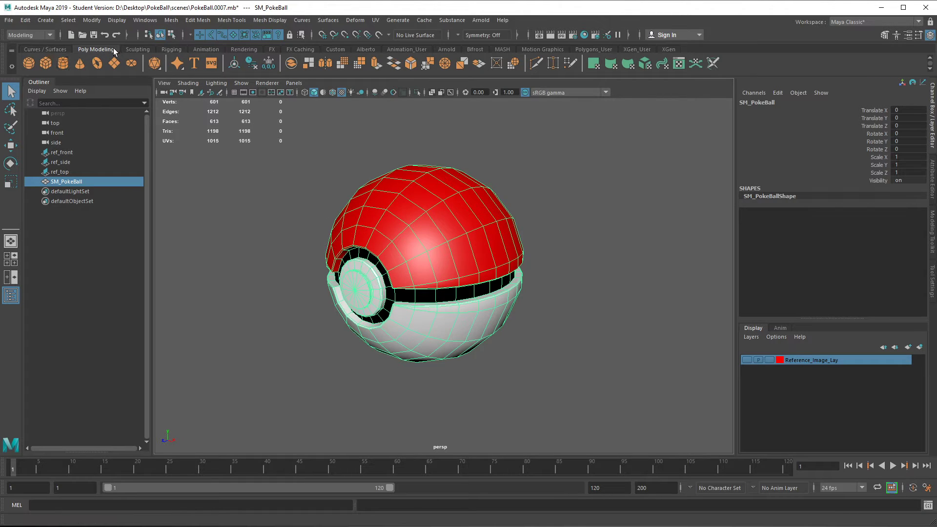
- Switch to Maya and save the PokeBall scene as a new incremental version
{"action": "left_click", "coordinate": [9, 20]}
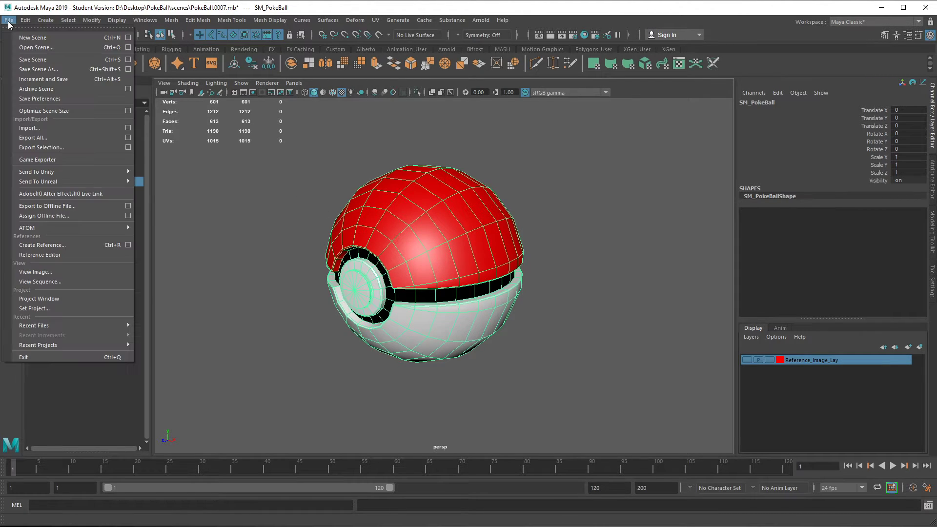
{"action": "left_click", "coordinate": [65, 84]}
{"action": "left_click", "coordinate": [444, 278]}
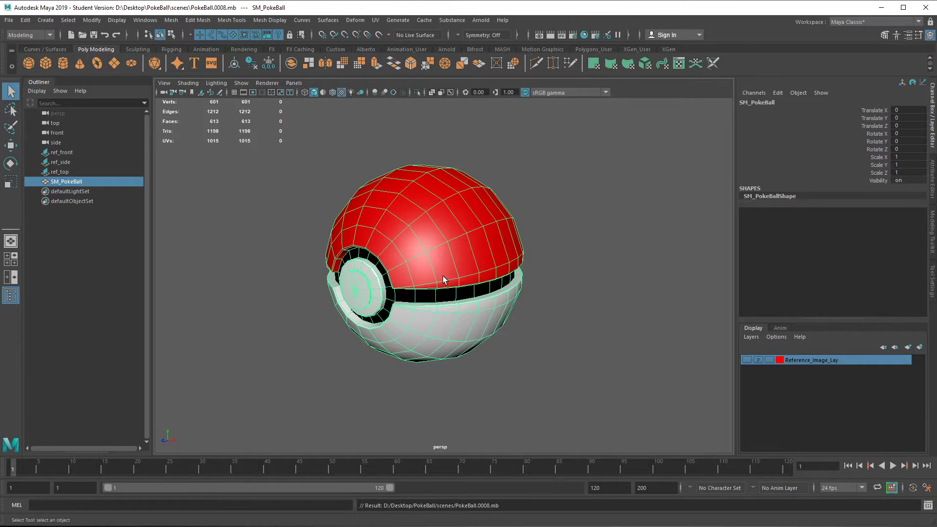
- Assign a new Blinn material to the Poké Ball mesh and name it T_PokeBall
{"action": "right_click", "coordinate": [433, 209]}
{"action": "mouse_move", "coordinate": [454, 480]}
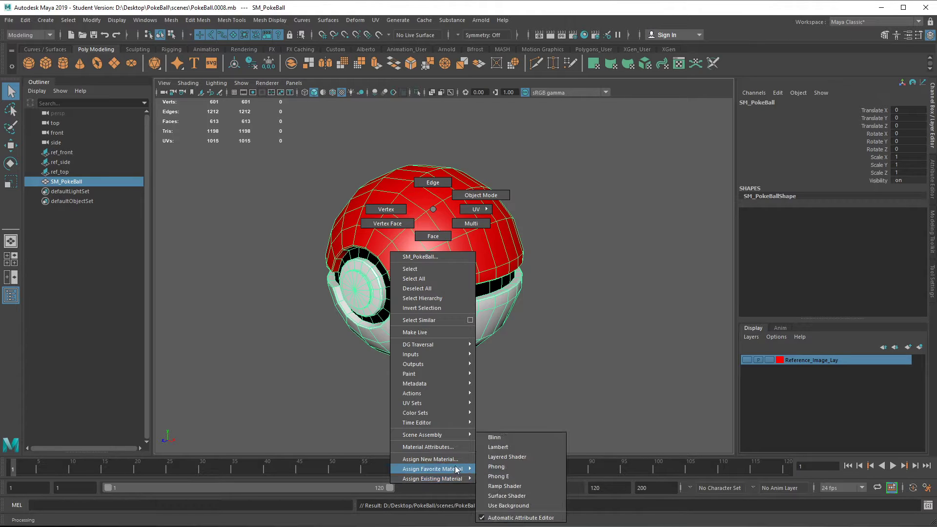
{"action": "left_click", "coordinate": [524, 437]}
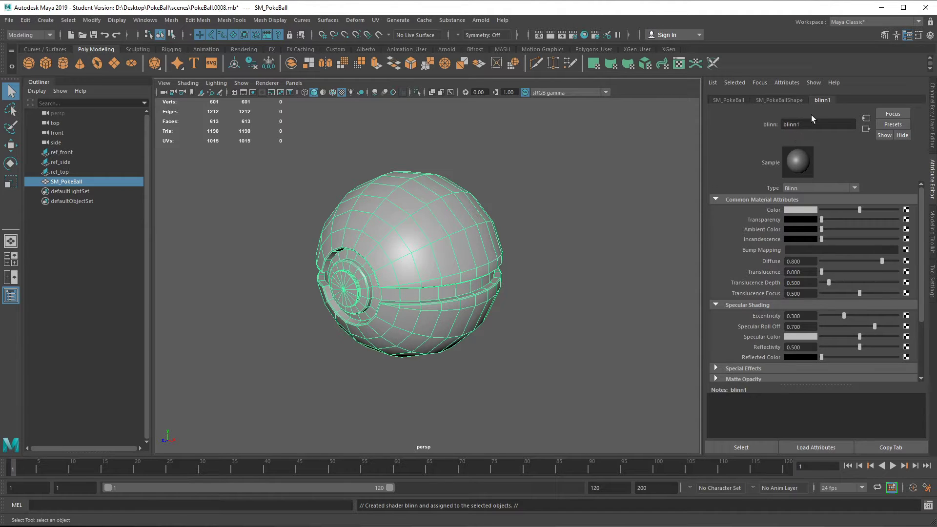
{"action": "double_click", "coordinate": [800, 124]}
{"action": "key", "text": "Return"}
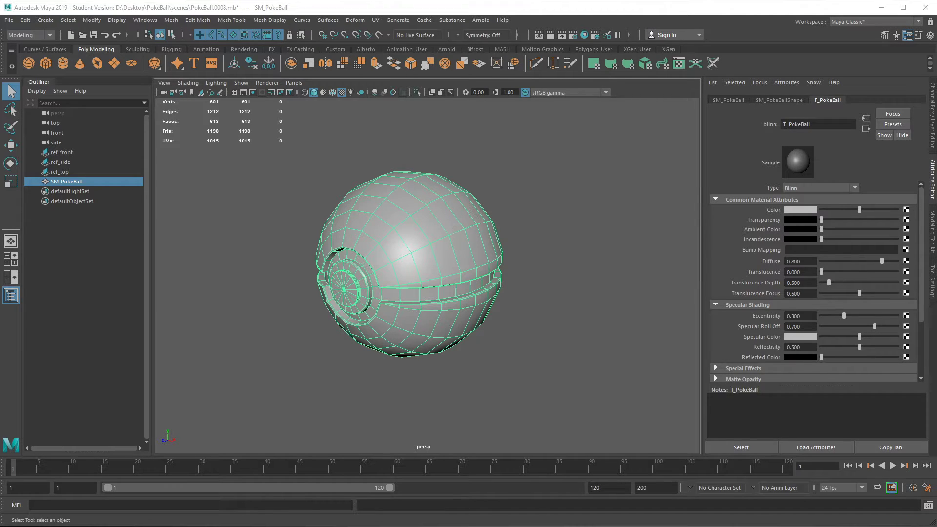
- Connect a File texture to the T_PokeBall material's color and load T_PokeBall_BC.png from sourceimages
{"action": "left_click", "coordinate": [907, 210]}
{"action": "left_click_drag", "start_coordinate": [324, 106], "coordinate": [433, 55]}
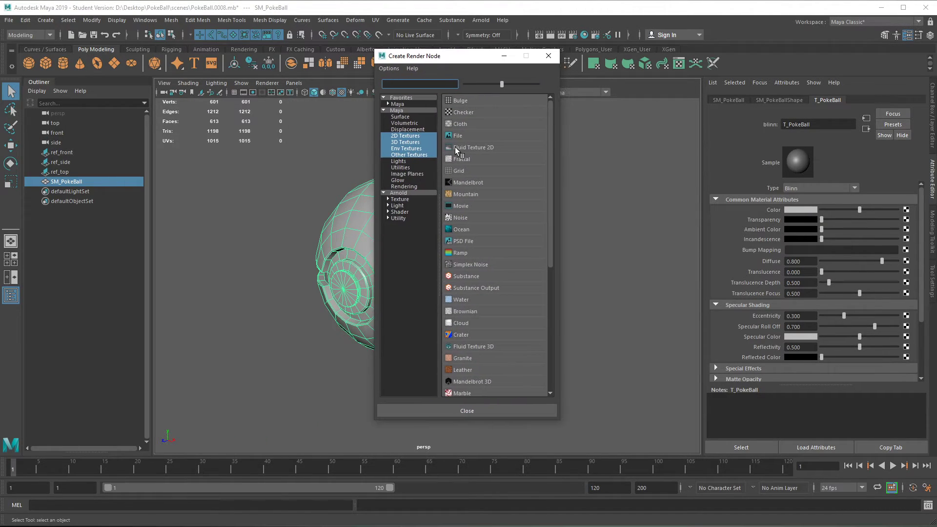
{"action": "left_click", "coordinate": [461, 136]}
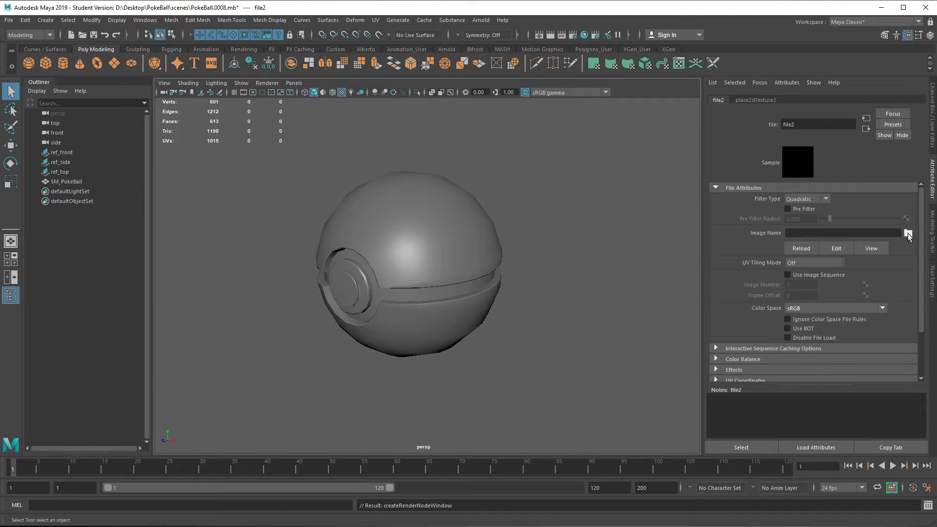
{"action": "left_click", "coordinate": [908, 233]}
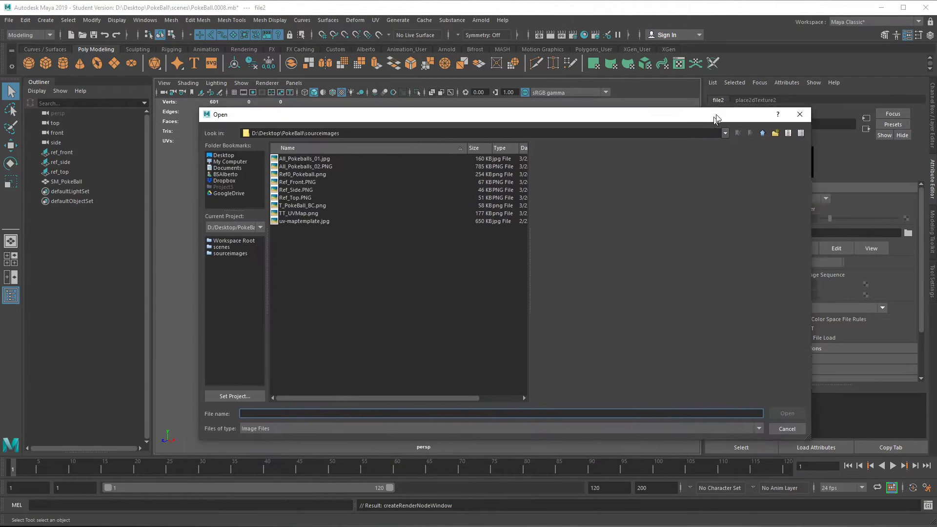
{"action": "left_click", "coordinate": [321, 194]}
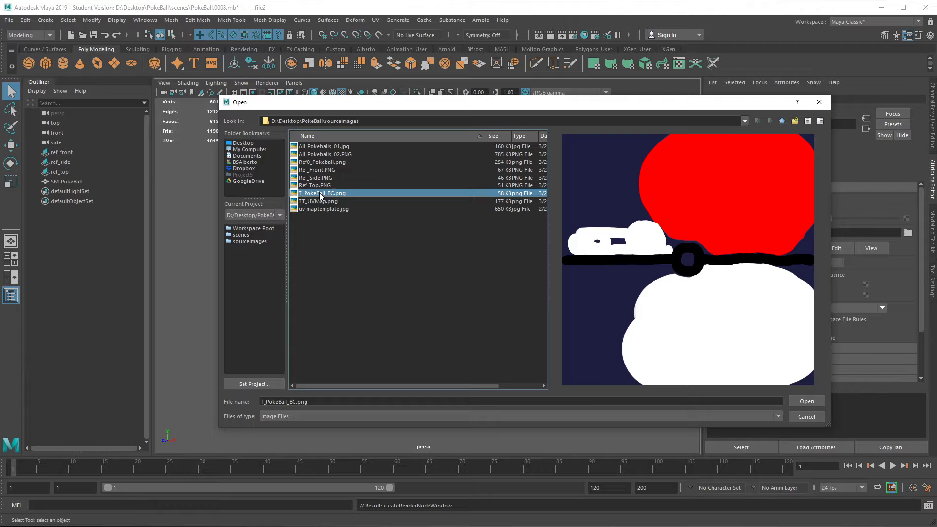
{"action": "left_click", "coordinate": [807, 400]}
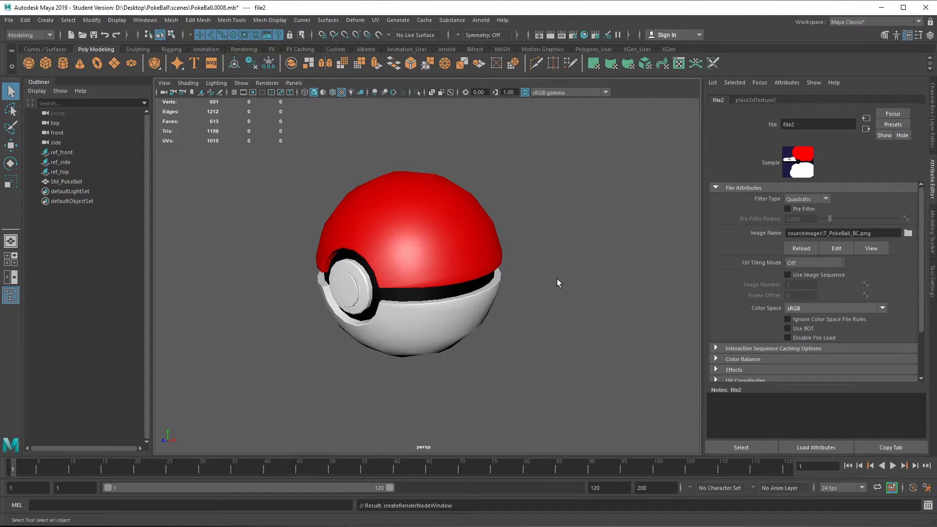
- Examine the textured Poké Ball from several angles, checking the hemispheres, black band and button
{"action": "left_click", "coordinate": [424, 216]}
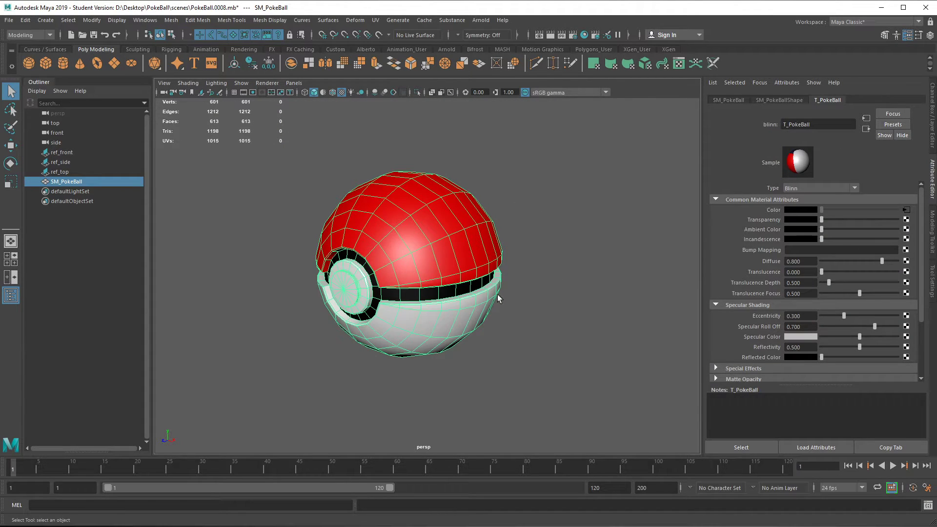
{"action": "left_click", "coordinate": [567, 303]}
{"action": "left_click_drag", "start_coordinate": [544, 325], "coordinate": [606, 316]}
{"action": "left_click_drag", "start_coordinate": [315, 314], "coordinate": [257, 313]}
{"action": "scroll", "coordinate": [414, 275], "scroll_direction": "up", "scroll_amount": 3}
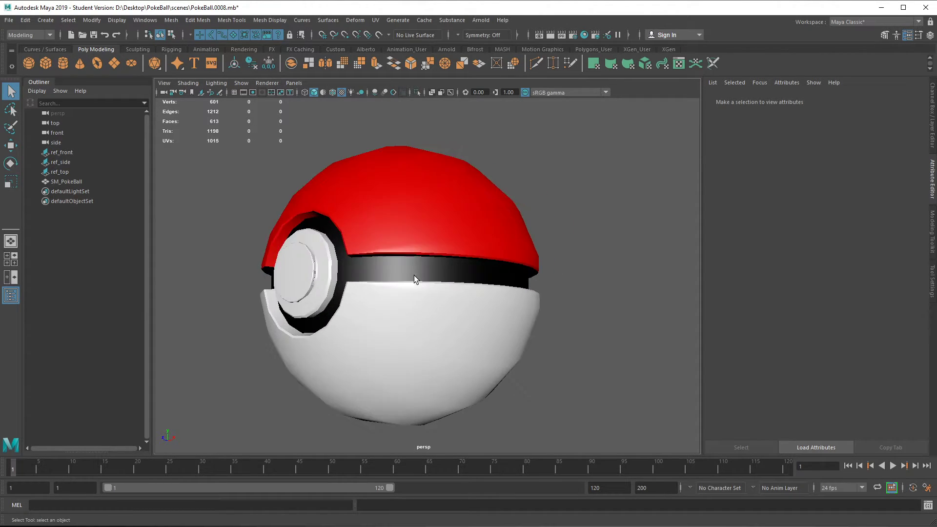
{"action": "scroll", "coordinate": [414, 275], "scroll_direction": "up", "scroll_amount": 3}
{"action": "left_click_drag", "start_coordinate": [429, 270], "coordinate": [397, 255]}
{"action": "scroll", "coordinate": [425, 289], "scroll_direction": "down", "scroll_amount": 3}
{"action": "scroll", "coordinate": [425, 289], "scroll_direction": "down", "scroll_amount": 3}
{"action": "scroll", "coordinate": [428, 288], "scroll_direction": "up", "scroll_amount": 3}
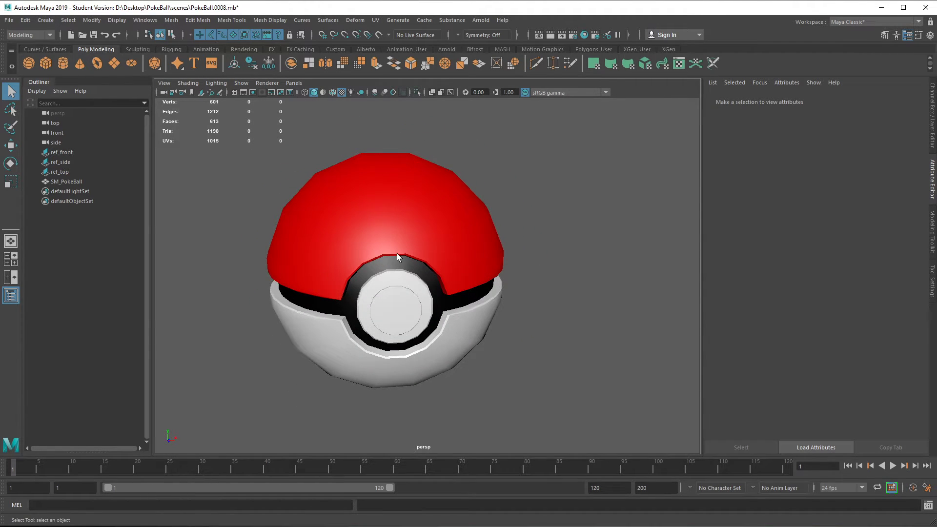
{"action": "left_click", "coordinate": [387, 241]}
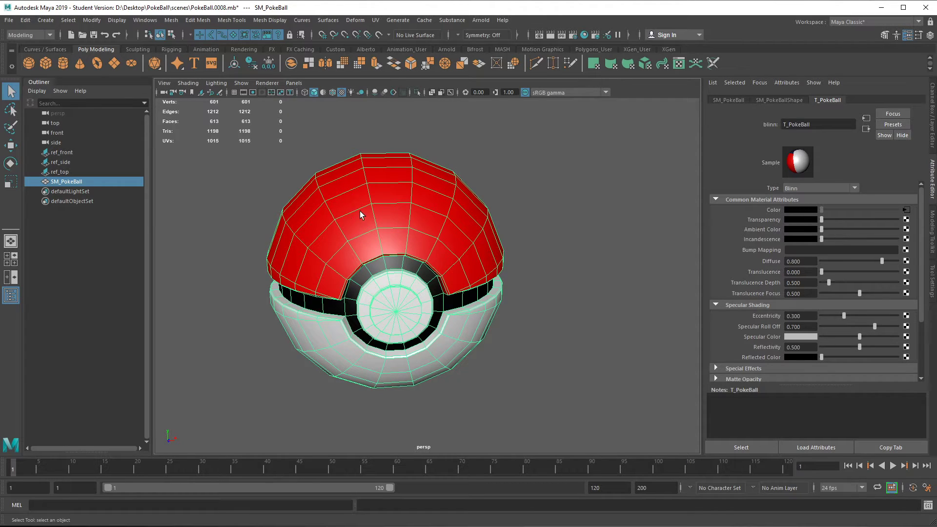
{"action": "left_click", "coordinate": [560, 260]}
{"action": "left_click", "coordinate": [440, 257]}
{"action": "left_click_drag", "start_coordinate": [496, 316], "coordinate": [448, 337]}
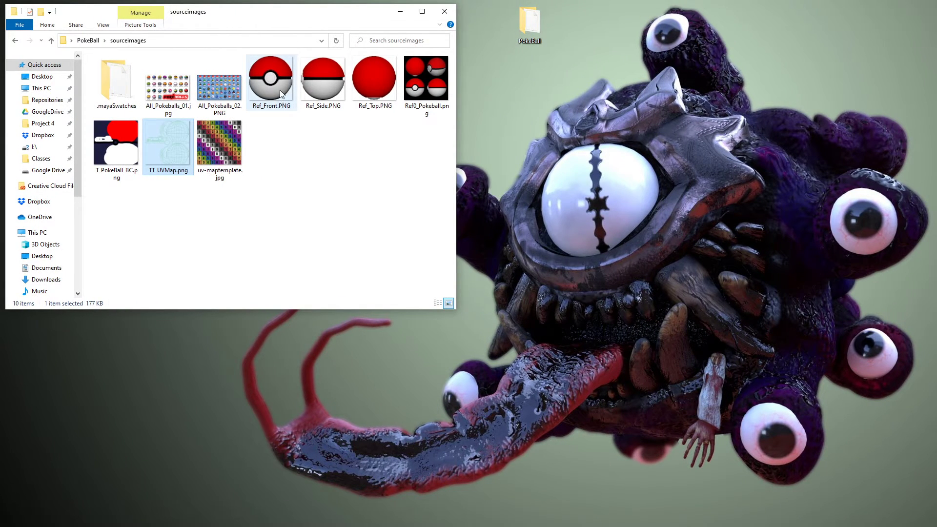
- Switch to File Explorer to compare T_PokeBall_BC.png with TT_UVMap.png, and review the textured ball in Maya
{"action": "double_click", "coordinate": [115, 147]}
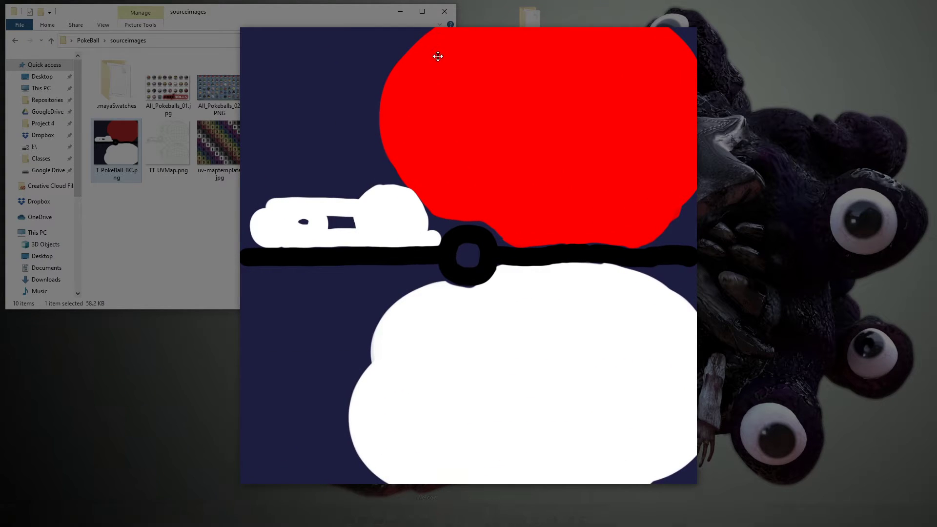
{"action": "key", "text": "Right"}
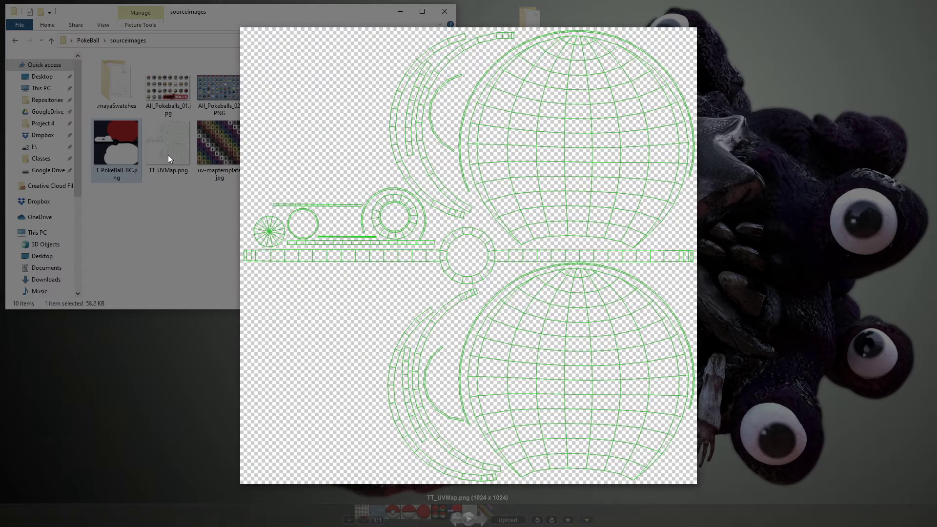
{"action": "key", "text": "Left"}
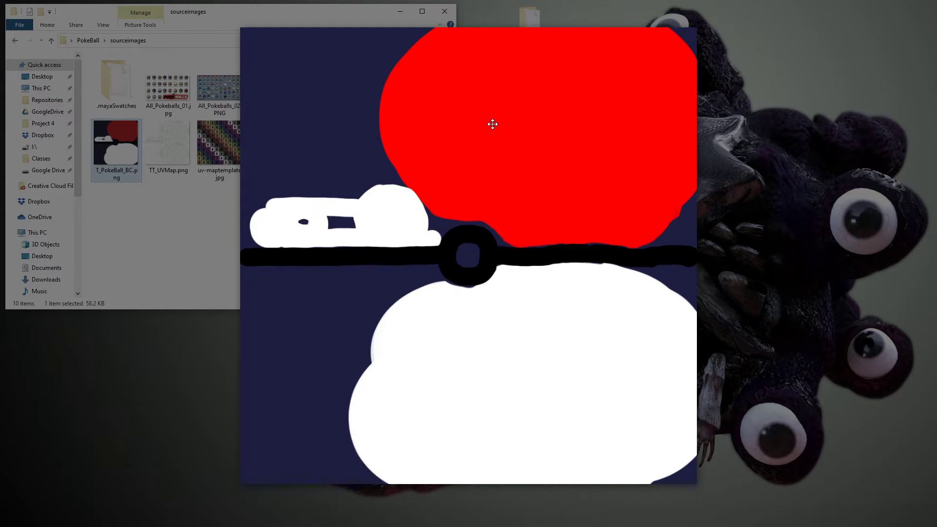
{"action": "key", "text": "Right"}
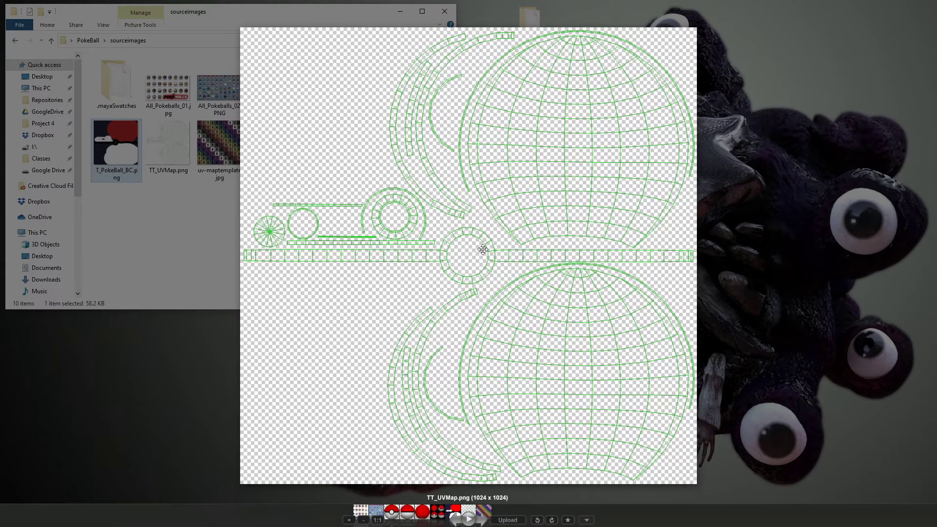
{"action": "key", "text": "Left"}
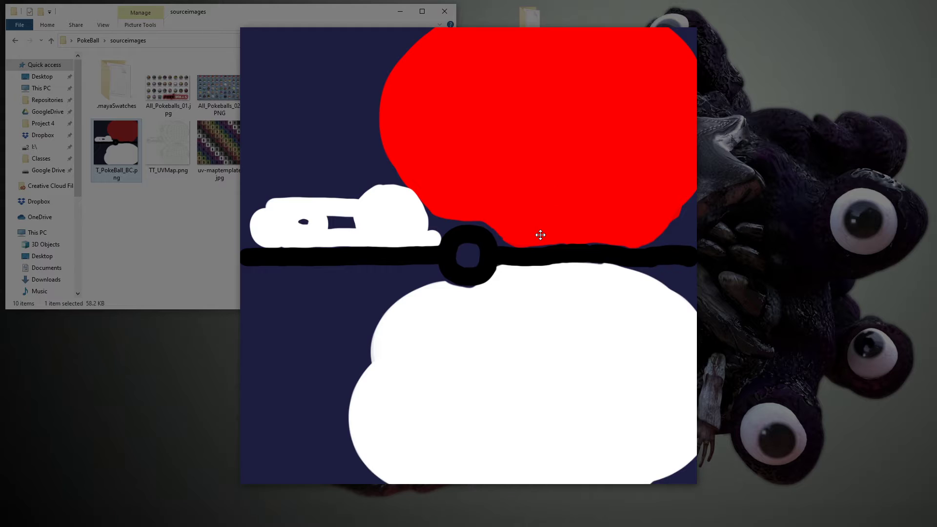
{"action": "key", "text": "Right"}
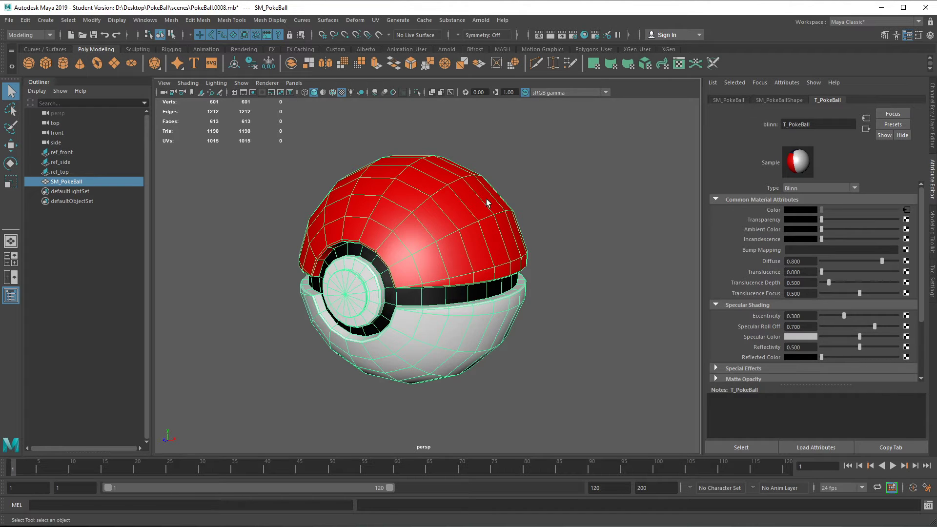
{"action": "left_click_drag", "start_coordinate": [457, 289], "coordinate": [446, 268]}
{"action": "scroll", "coordinate": [478, 326], "scroll_direction": "up", "scroll_amount": 4}
{"action": "left_click_drag", "start_coordinate": [478, 326], "coordinate": [431, 291]}
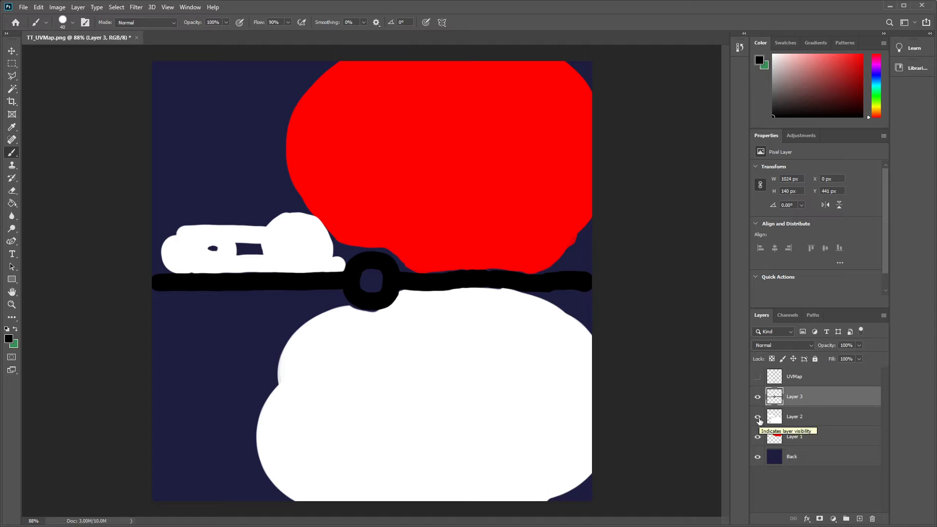
- Switch to Photoshop, hide Layer 2 and Layer 1, and add a new layer directly above the Back layer
{"action": "left_click", "coordinate": [758, 417]}
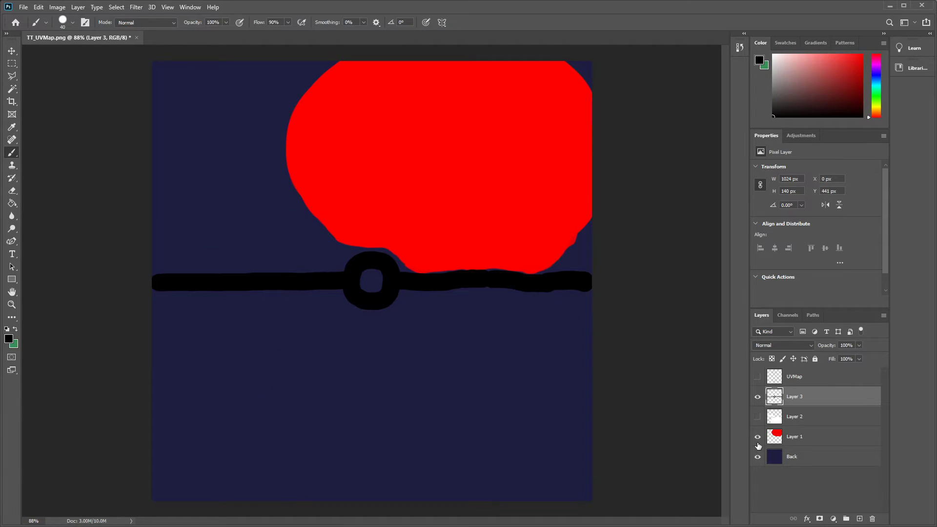
{"action": "left_click", "coordinate": [757, 437]}
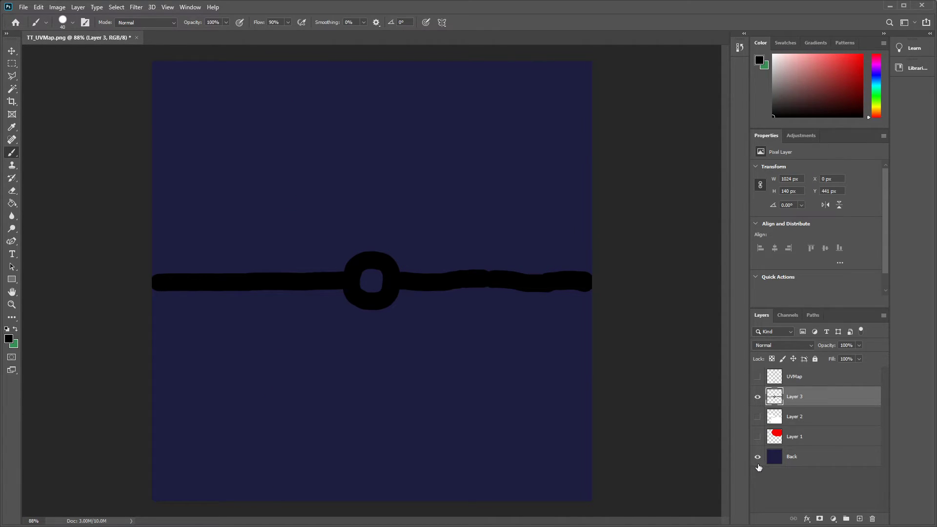
{"action": "left_click", "coordinate": [860, 519]}
{"action": "left_click_drag", "start_coordinate": [802, 402], "coordinate": [807, 468]}
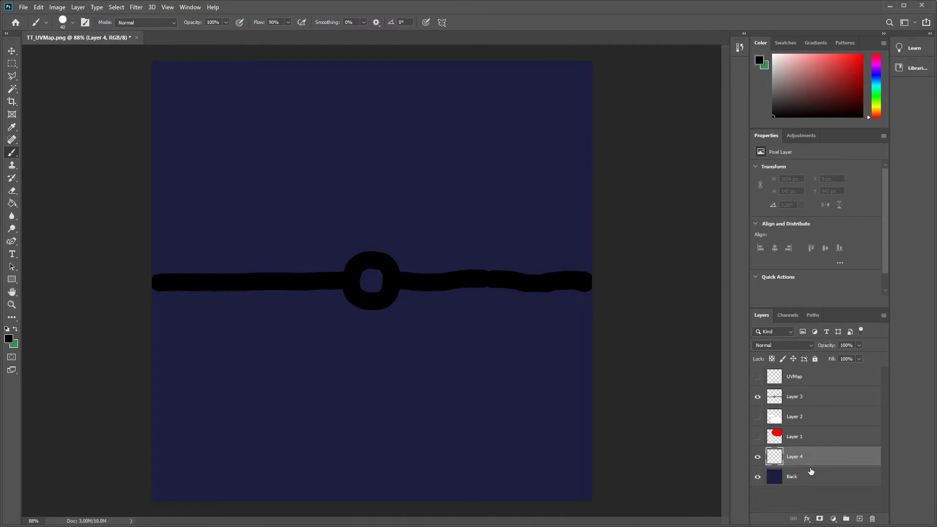
- Set the foreground color to white and fill the new layer above Back with the Paint Bucket
{"action": "left_click_drag", "start_coordinate": [832, 110], "coordinate": [774, 54]}
{"action": "left_click", "coordinate": [12, 203]}
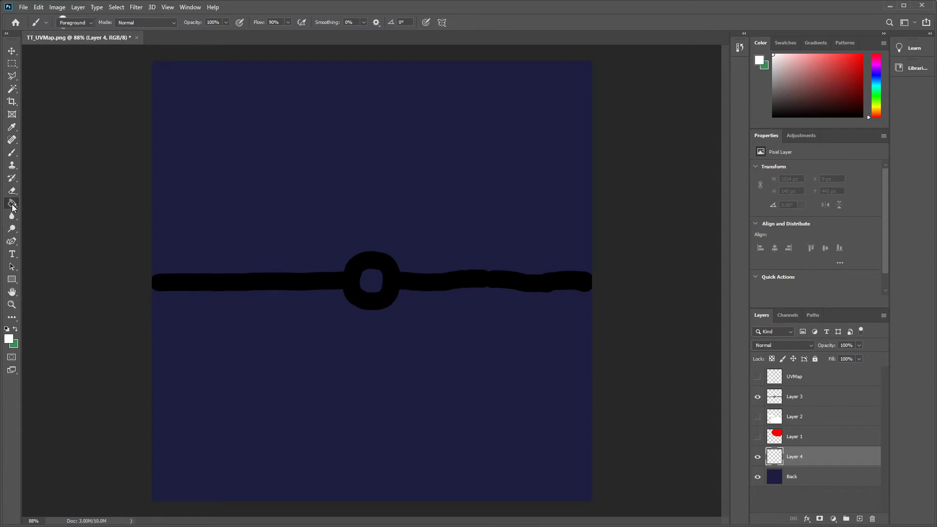
{"action": "left_click", "coordinate": [308, 229]}
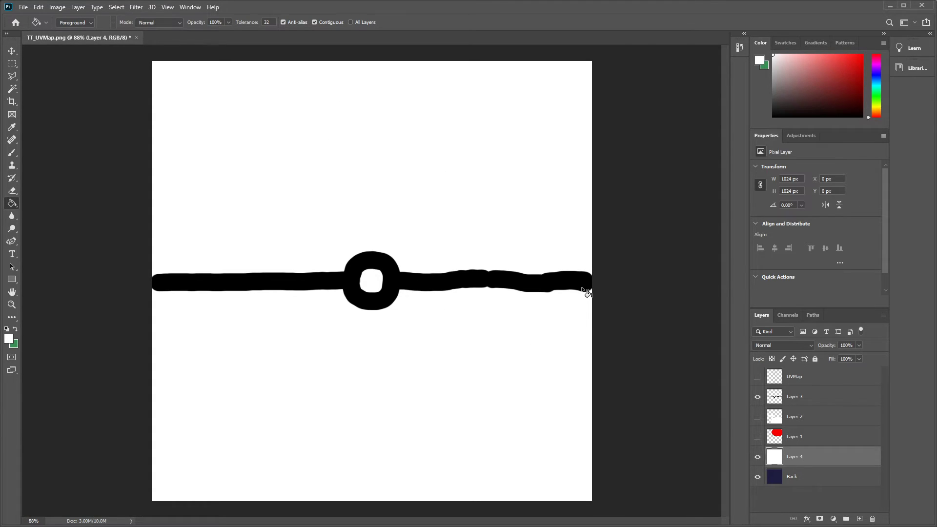
- Save a PNG copy of the black-and-white map as T_PokeBall_S.png in the sourceimages folder
{"action": "left_click", "coordinate": [23, 7]}
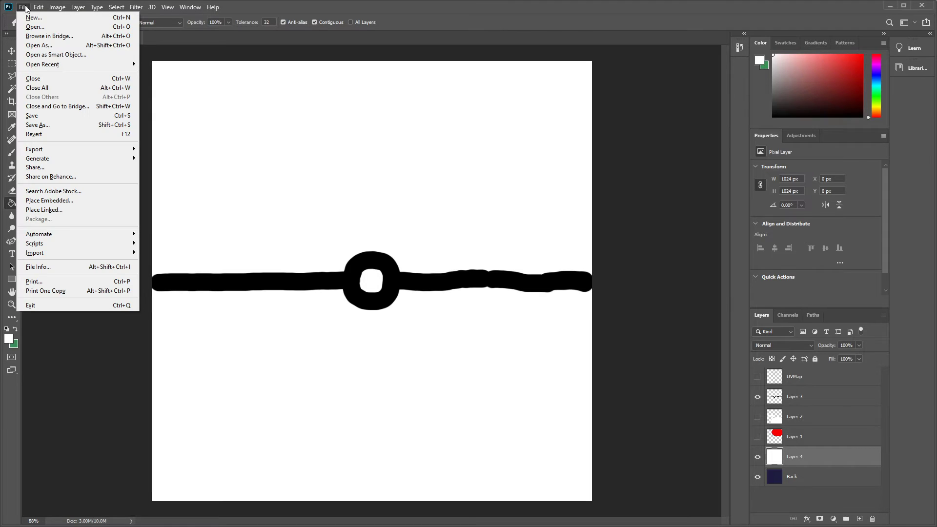
{"action": "left_click", "coordinate": [78, 125]}
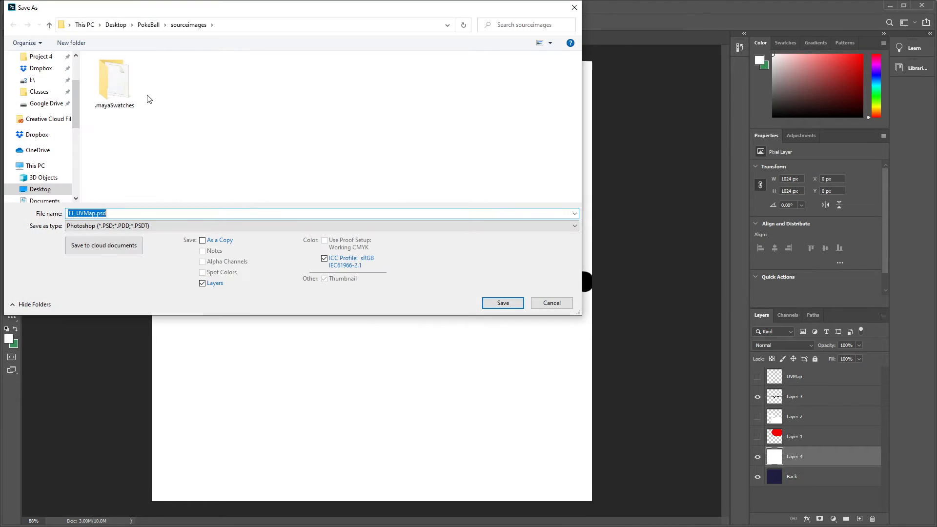
{"action": "left_click", "coordinate": [166, 226]}
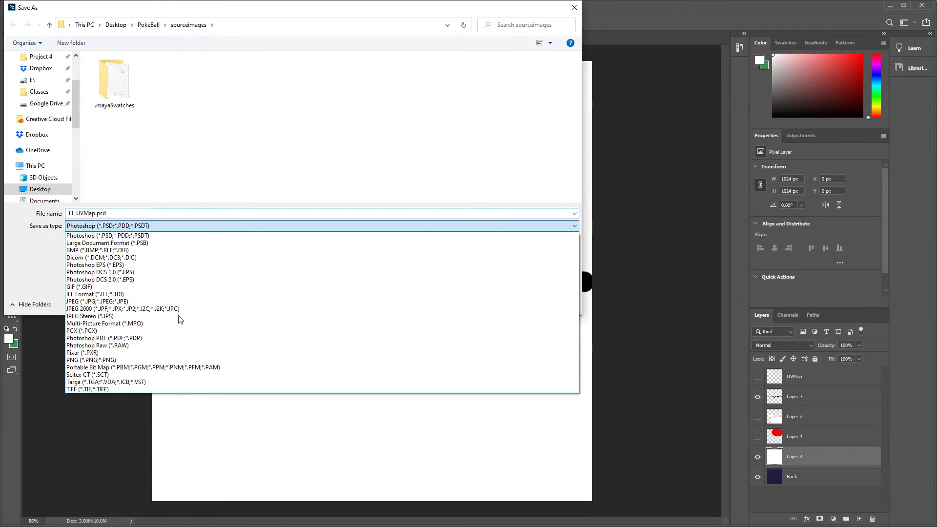
{"action": "left_click", "coordinate": [139, 360]}
{"action": "left_click", "coordinate": [462, 94]}
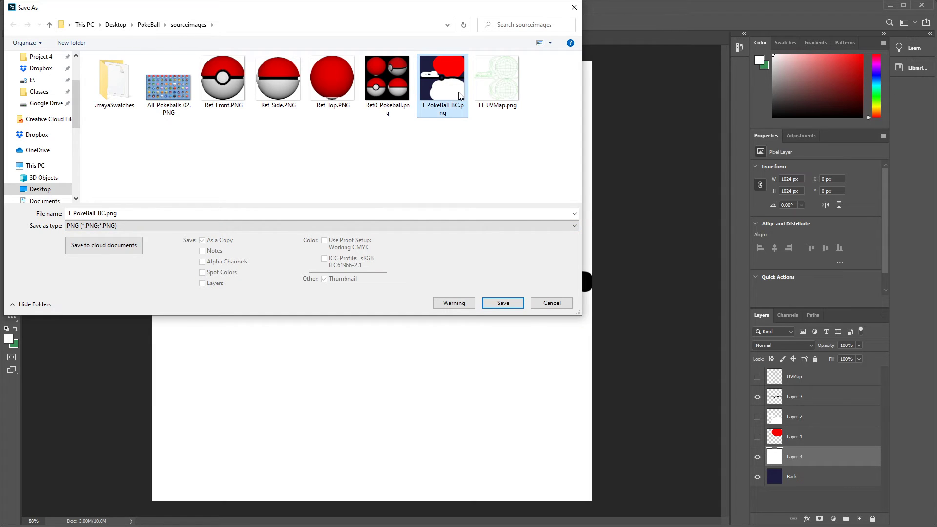
{"action": "double_click", "coordinate": [171, 214]}
{"action": "key", "text": "Right"}
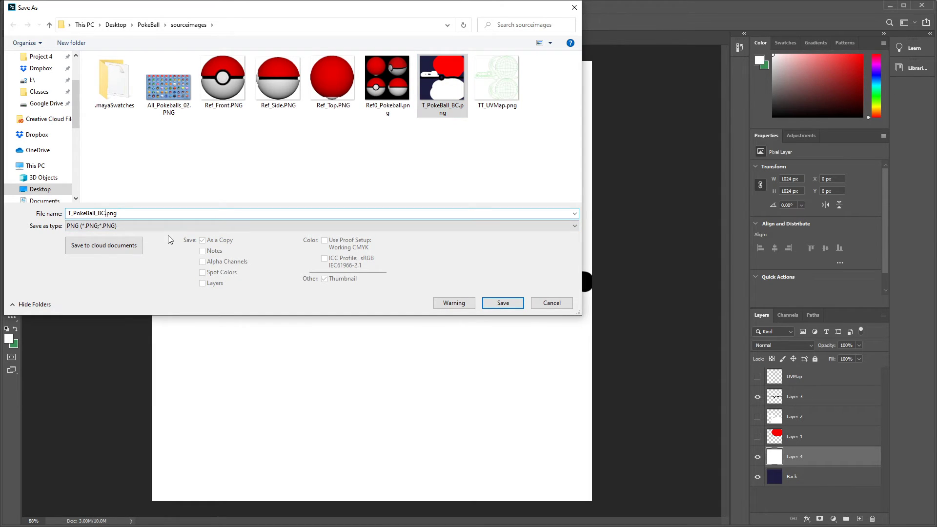
{"action": "key", "text": "shift+Left"}
{"action": "type", "text": "R"}
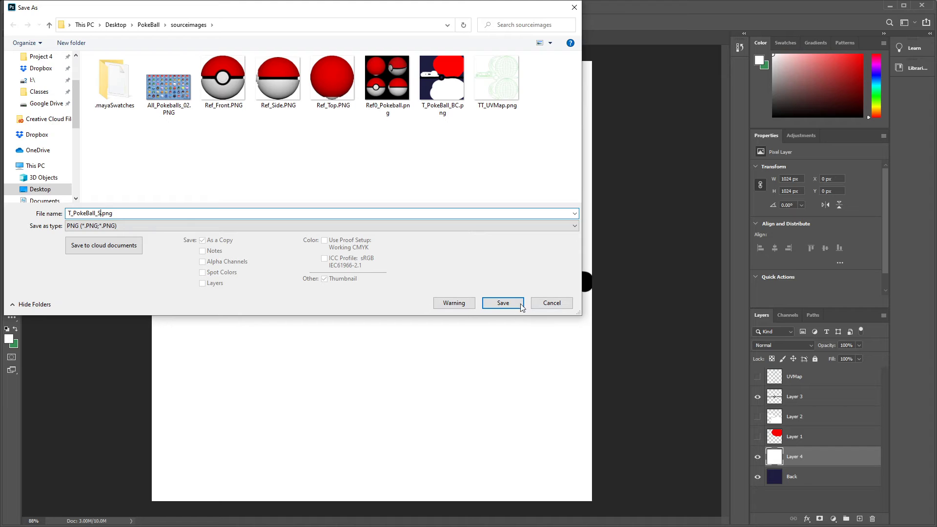
{"action": "left_click", "coordinate": [512, 302]}
{"action": "left_click", "coordinate": [405, 188]}
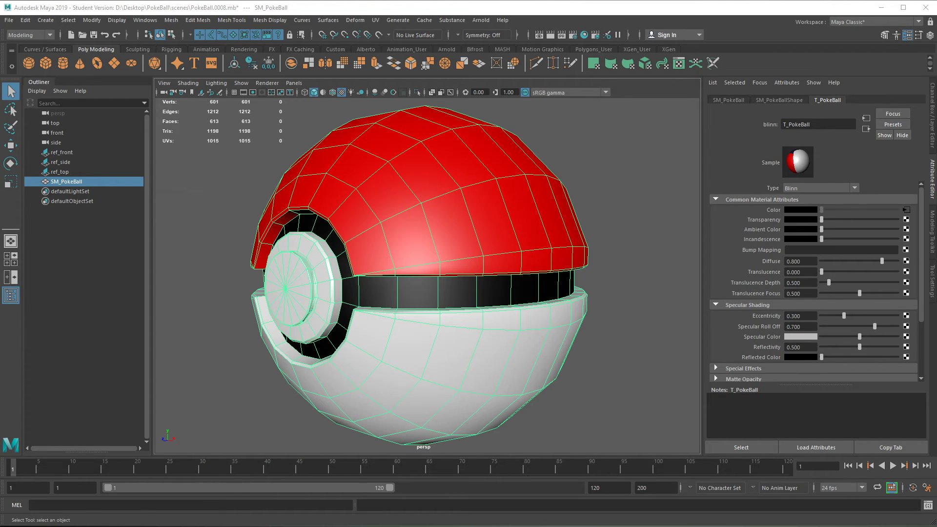
- Switch to Maya, connect a File texture to the T_PokeBall material's specular color, and load T_PokeBall_S.png from sourceimages
{"action": "left_click_drag", "start_coordinate": [138, 149], "coordinate": [366, 62]}
{"action": "left_click", "coordinate": [371, 140]}
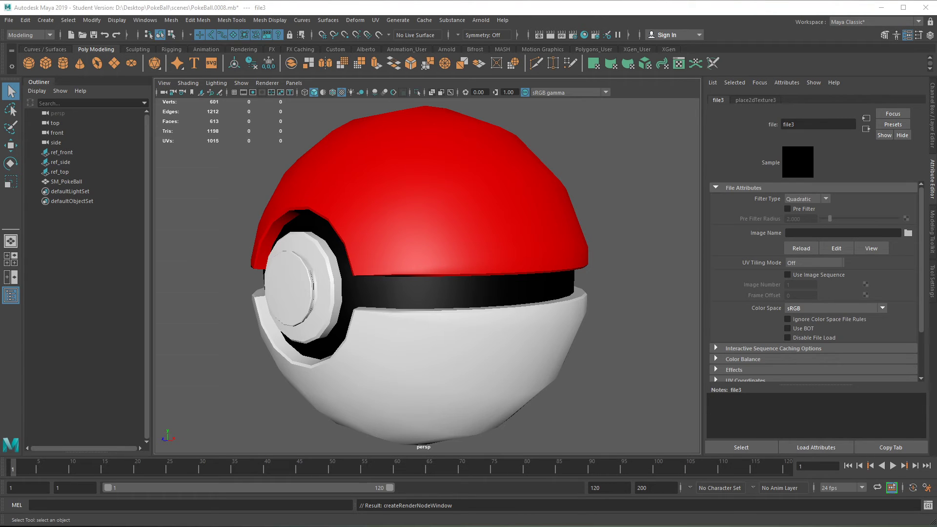
{"action": "left_click", "coordinate": [908, 232]}
{"action": "left_click", "coordinate": [291, 202]}
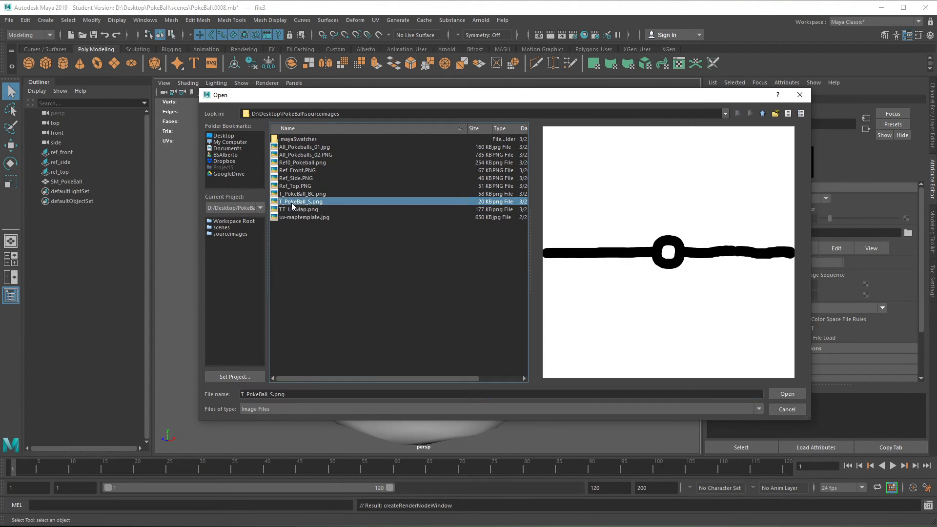
{"action": "left_click", "coordinate": [801, 394]}
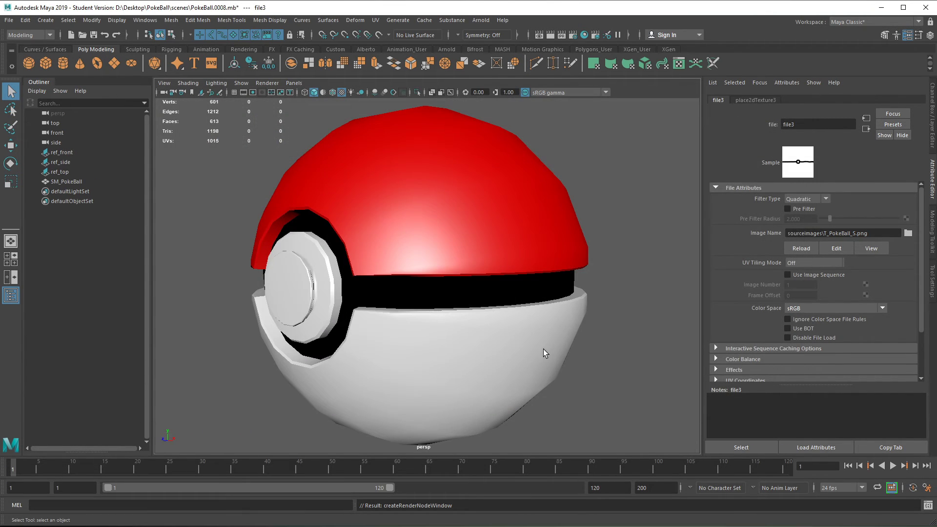
- Check the specular highlights on the ball and save the scene as a new incremental version
{"action": "left_click_drag", "start_coordinate": [538, 382], "coordinate": [508, 333], "text": "alt"}
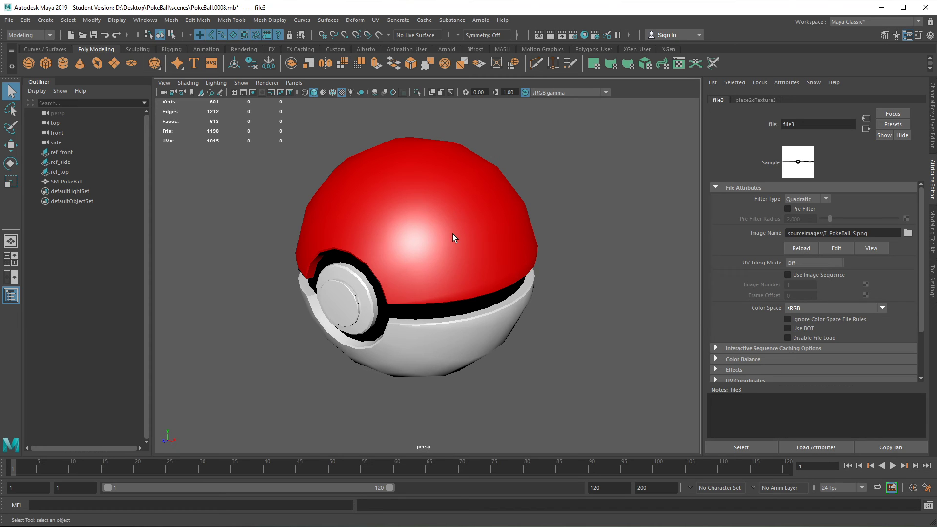
{"action": "left_click", "coordinate": [9, 20]}
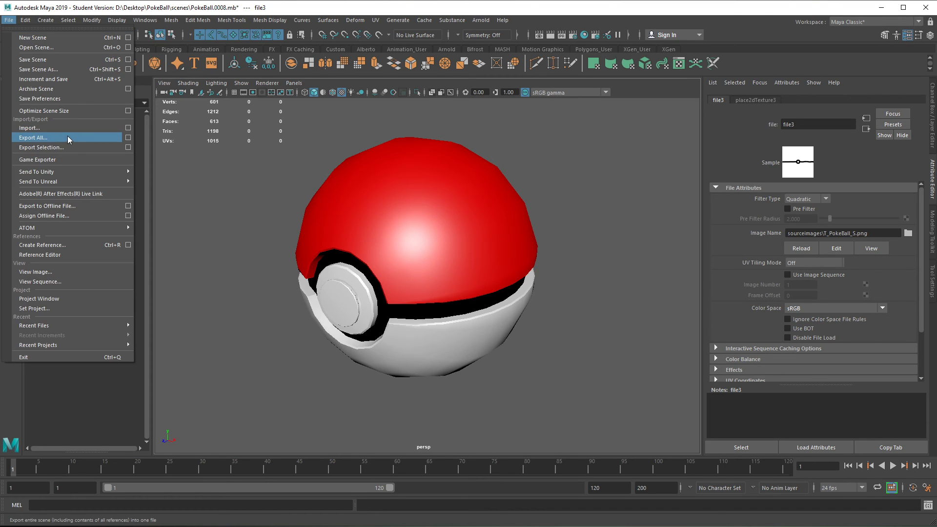
{"action": "left_click", "coordinate": [64, 79]}
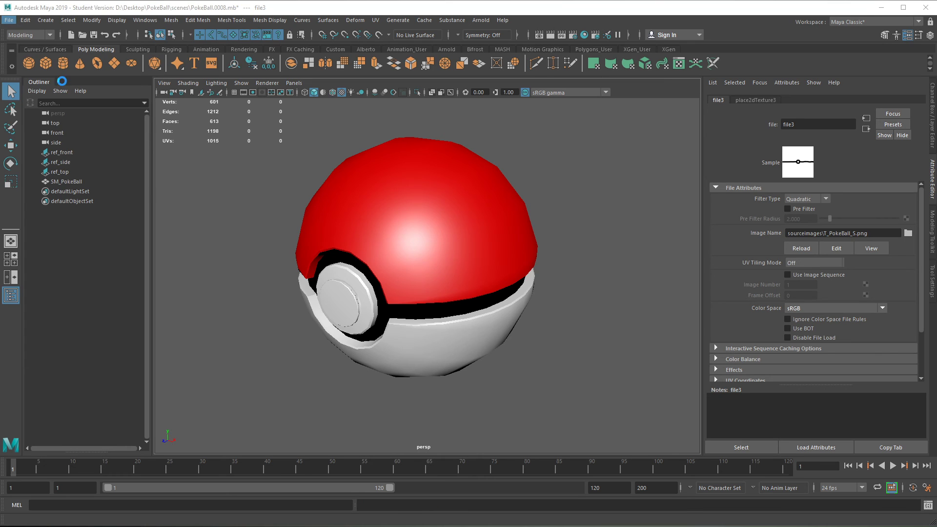
{"action": "left_click", "coordinate": [461, 277]}
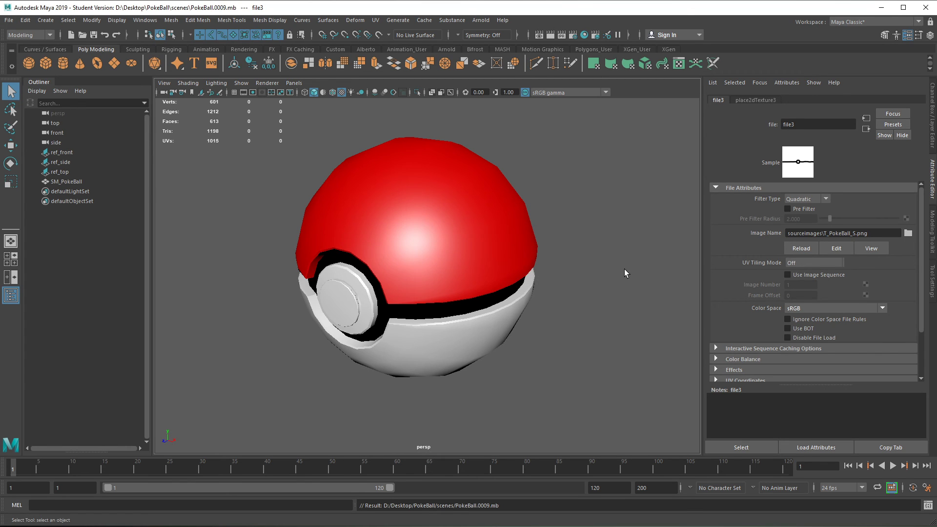